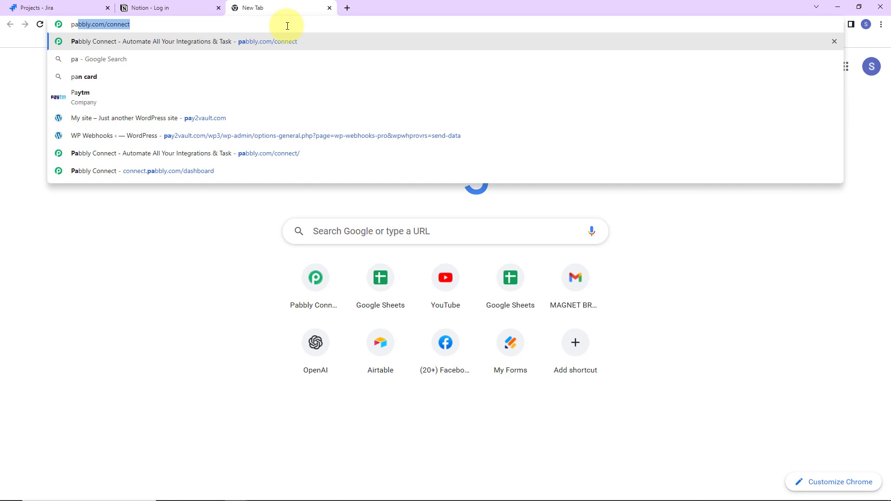
# Go to the Pabbly Connect website, sign in, and launch Pabbly Connect from the apps list.
pyautogui.press('Return')
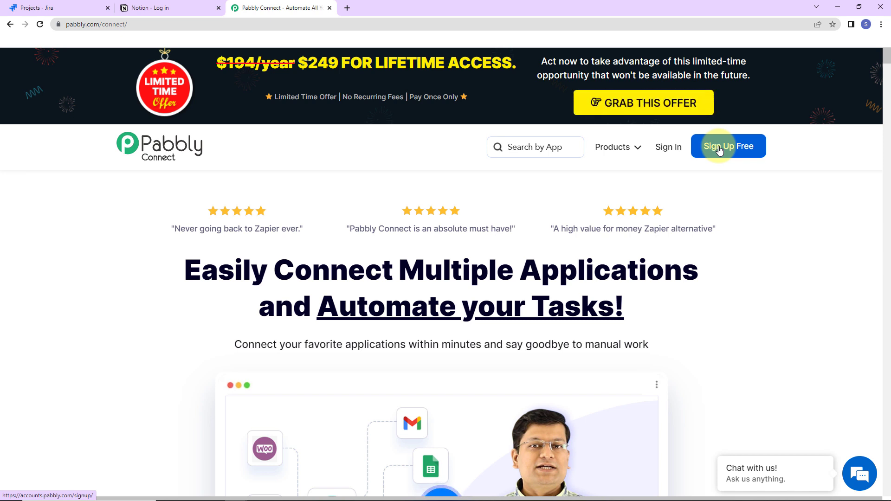
pyautogui.click(672, 149)
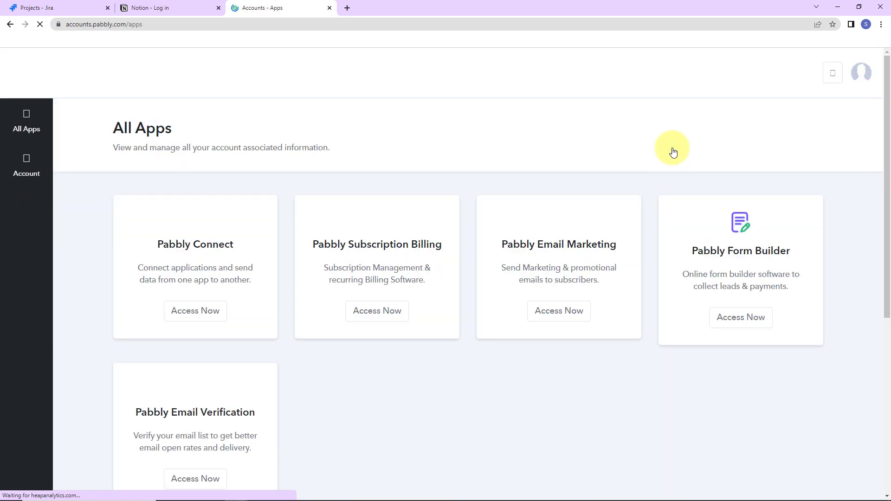
pyautogui.click(213, 315)
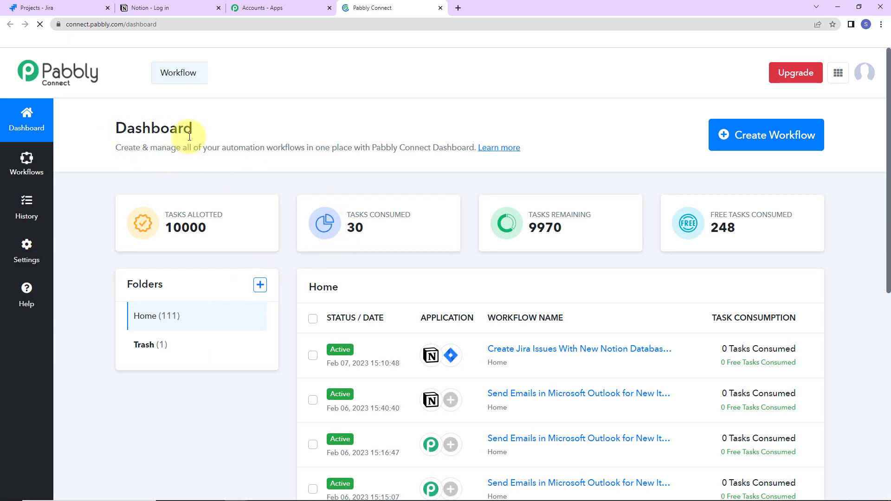
# Start a new workflow, paste the name 'Create Jira Issues With New Notion Database Items', and create it.
pyautogui.click(750, 146)
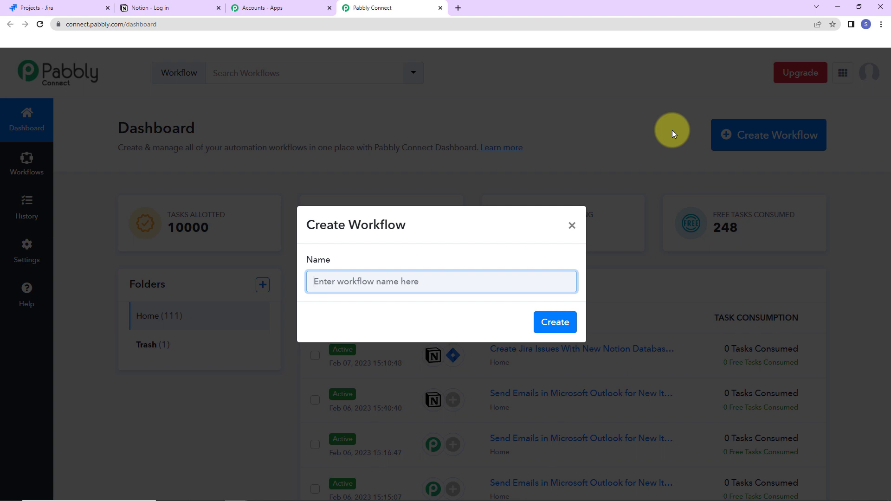
pyautogui.write('Create Jira Issues With New Notion Database Items')
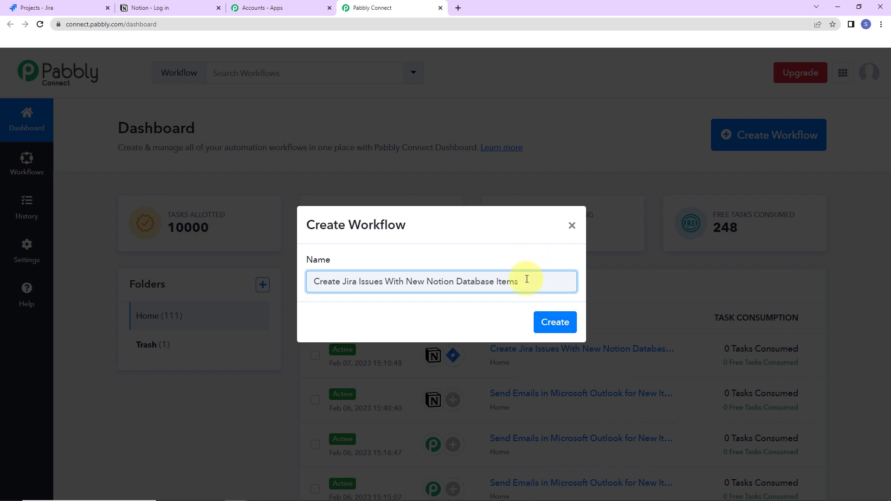
pyautogui.click(555, 322)
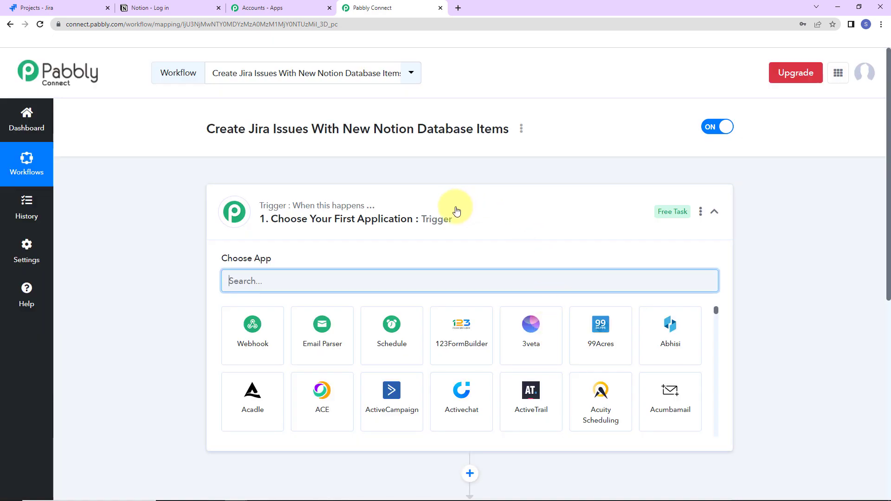
# Scroll down to the empty Action step, then switch to the Notion Technical Issues database.
pyautogui.scroll(-2, 458, 209)
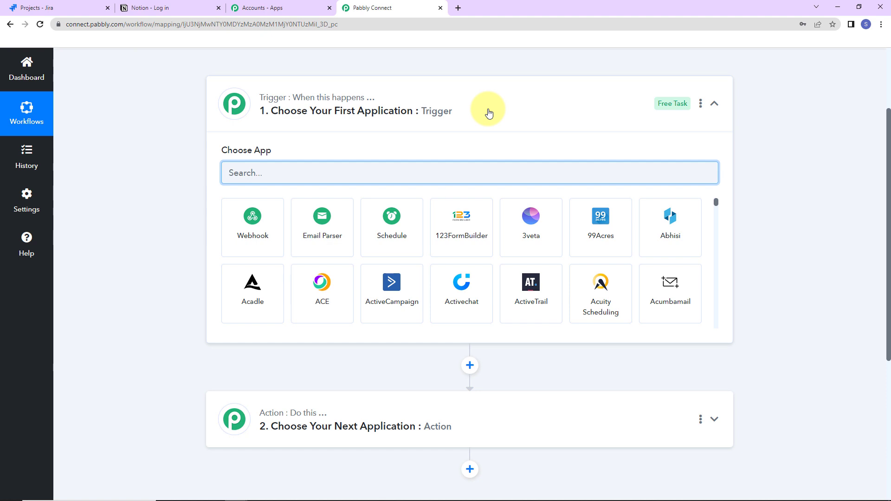
pyautogui.click(139, 7)
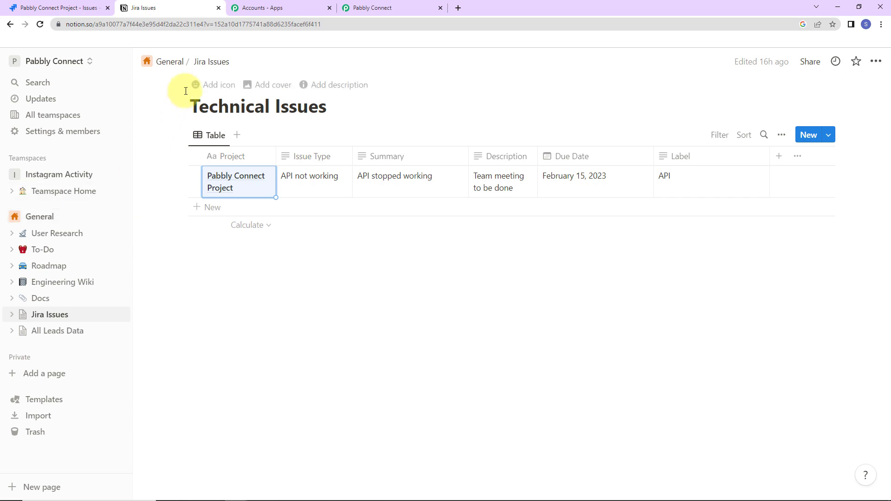
# Clear the cell selection in the Technical Issues table holding the 'API stopped working' issue.
pyautogui.click(229, 103)
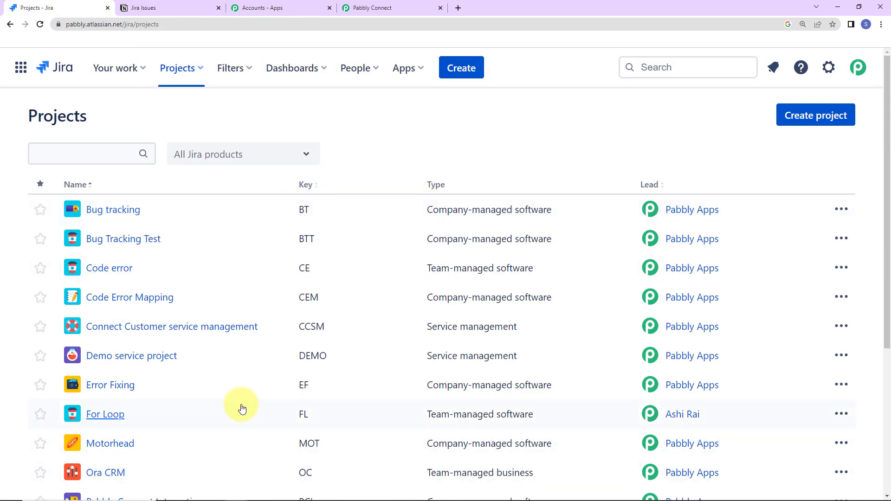
# Scroll the Jira Projects list and open Pabbly Connect Project (PCP) issues.
pyautogui.scroll(-2, 238, 407)
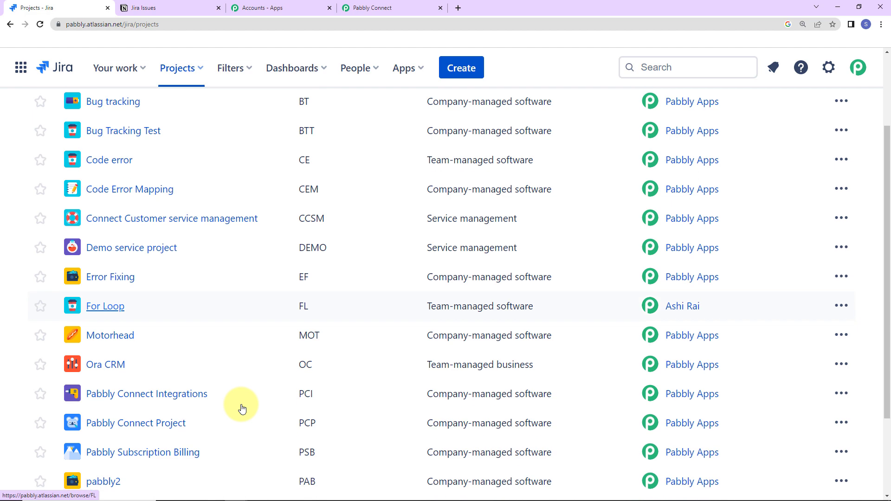
pyautogui.click(123, 423)
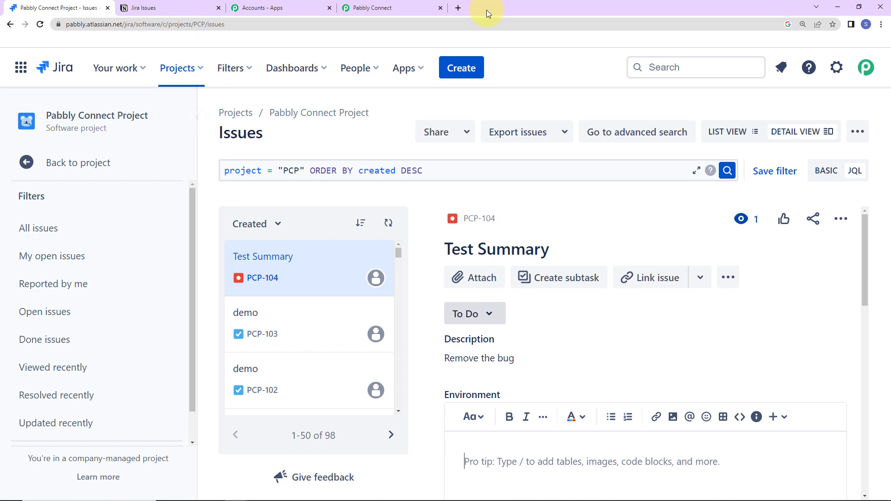
# Set the trigger app to Notion with the New Database Item event, then bring up Notion connection options.
pyautogui.click(409, 5)
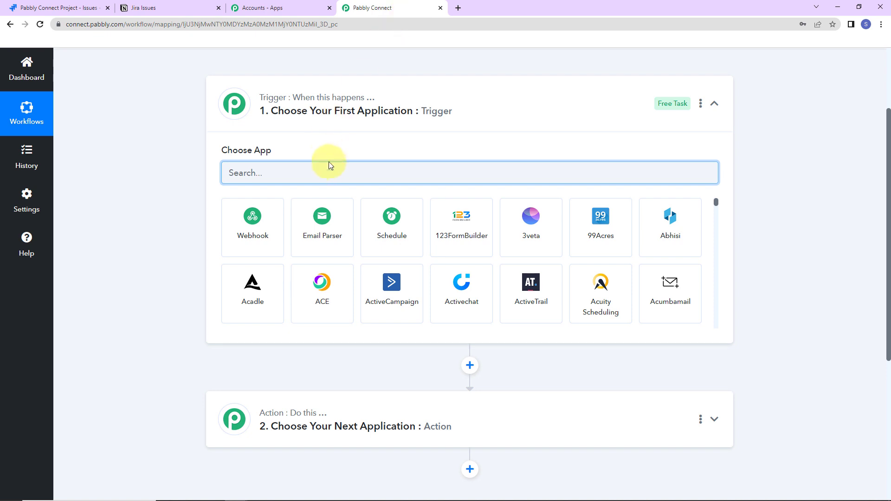
pyautogui.write('notion')
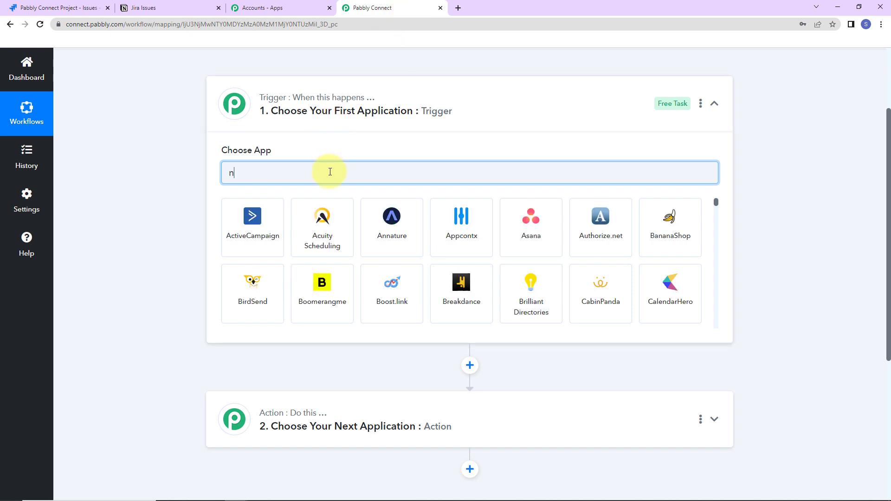
pyautogui.click(244, 227)
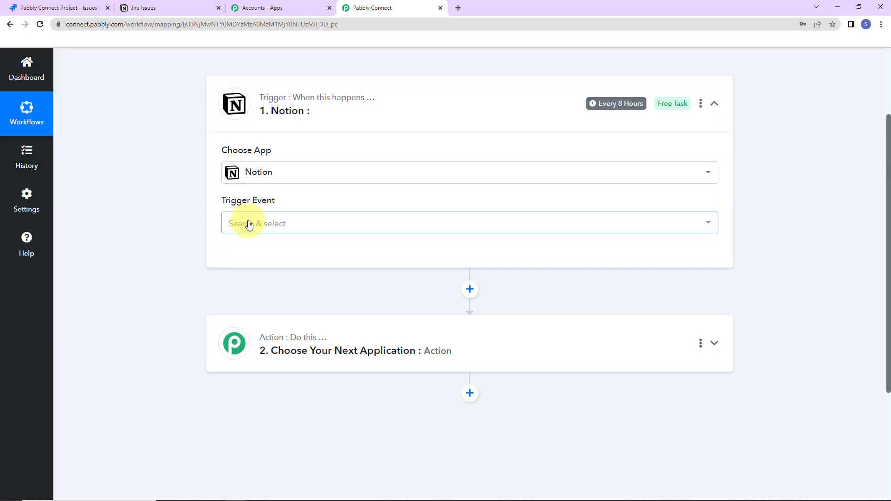
pyautogui.click(245, 224)
pyautogui.click(258, 283)
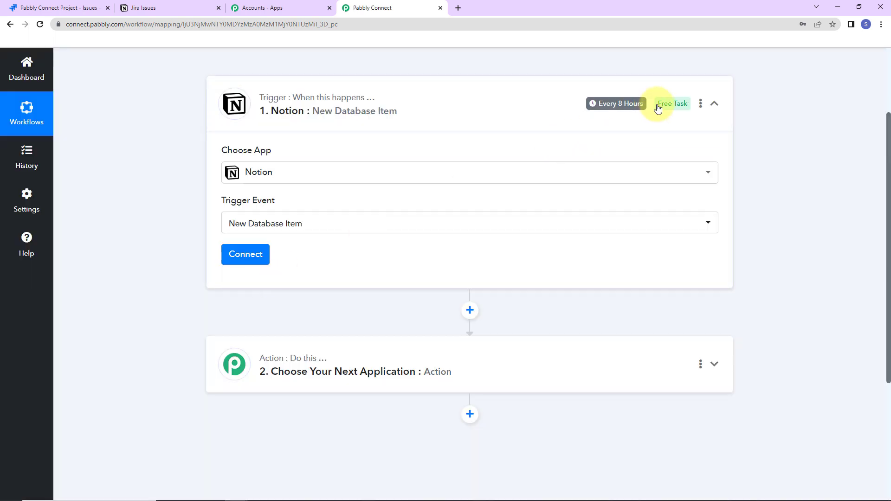
pyautogui.moveTo(629, 108)
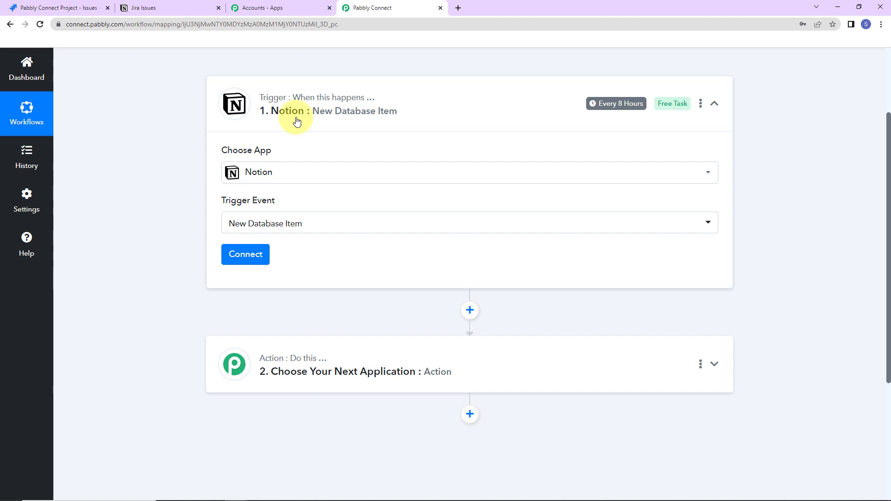
pyautogui.click(247, 254)
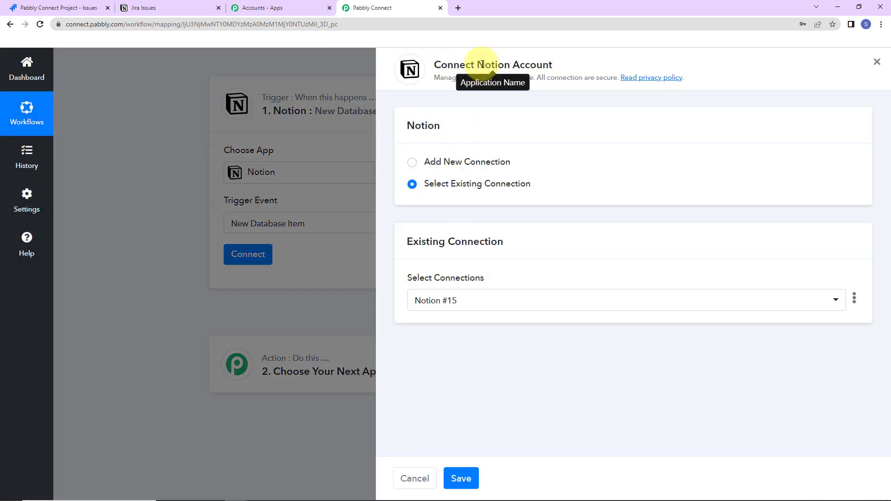
# Add a new Notion connection, selecting workspace pages and allowing Pabbly Connect access.
pyautogui.moveTo(477, 64); pyautogui.dragTo(555, 65)
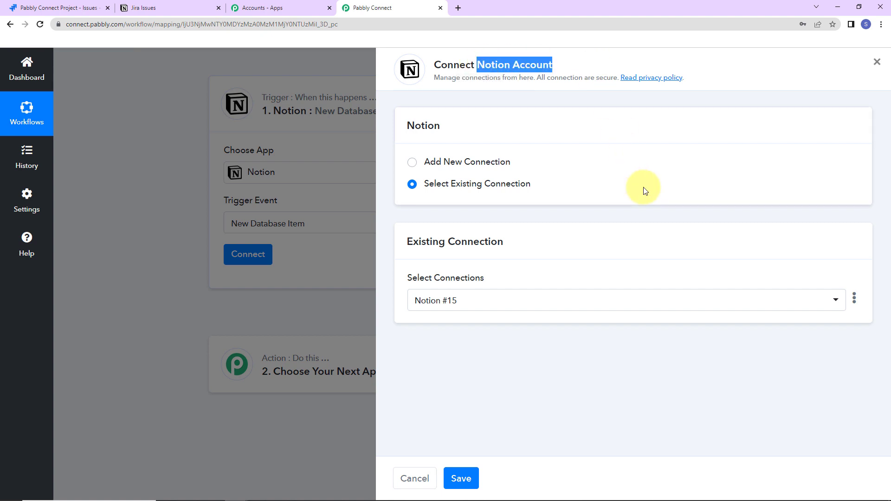
pyautogui.click(412, 163)
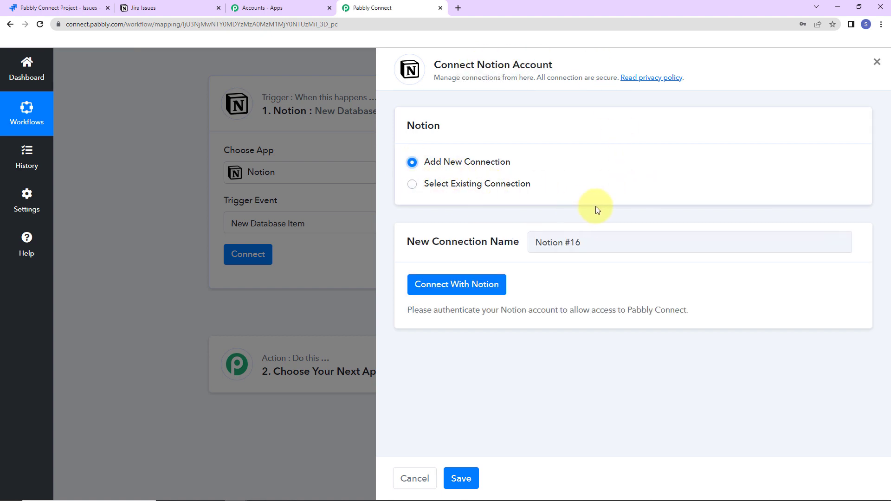
pyautogui.click(503, 284)
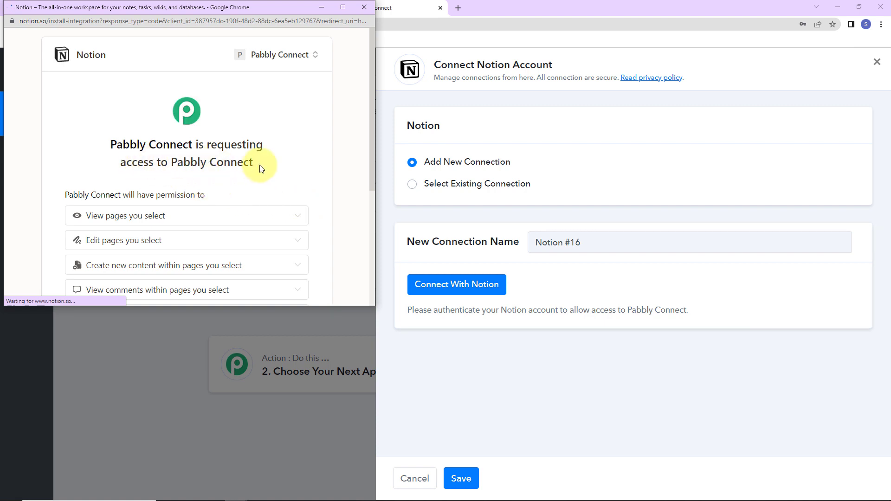
pyautogui.scroll(-4, 333, 171)
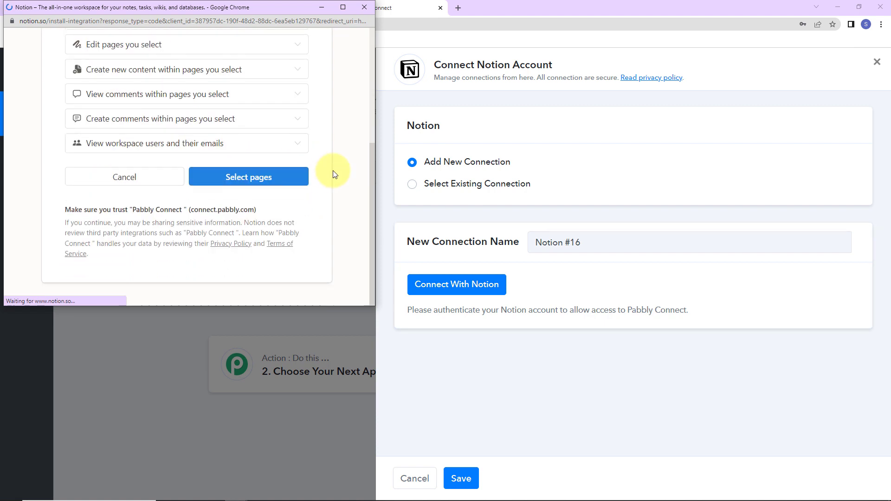
pyautogui.click(278, 175)
pyautogui.scroll(-5, 341, 200)
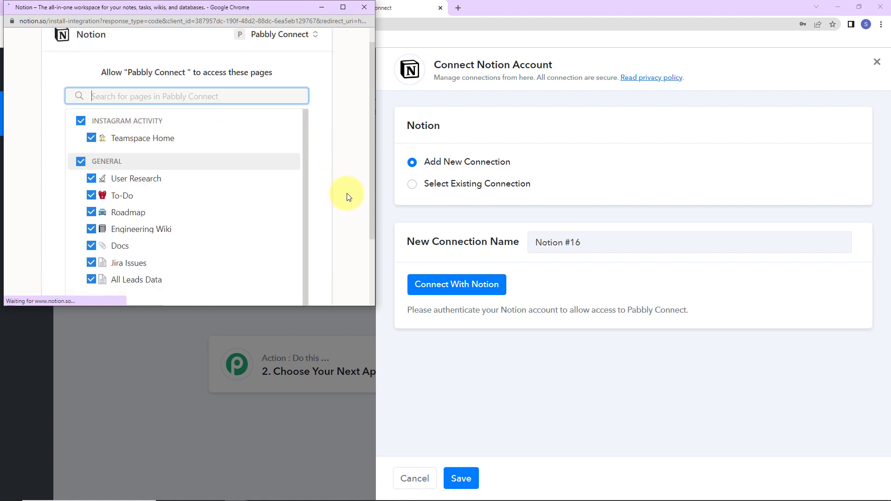
pyautogui.click(288, 259)
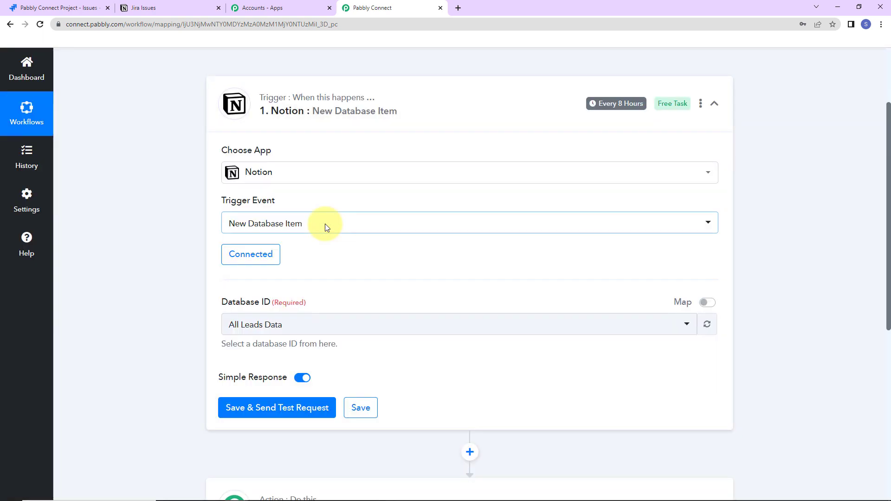
# After checking the Notion table, refresh the Database ID list and select Technical Issues.
pyautogui.scroll(-2, 418, 269)
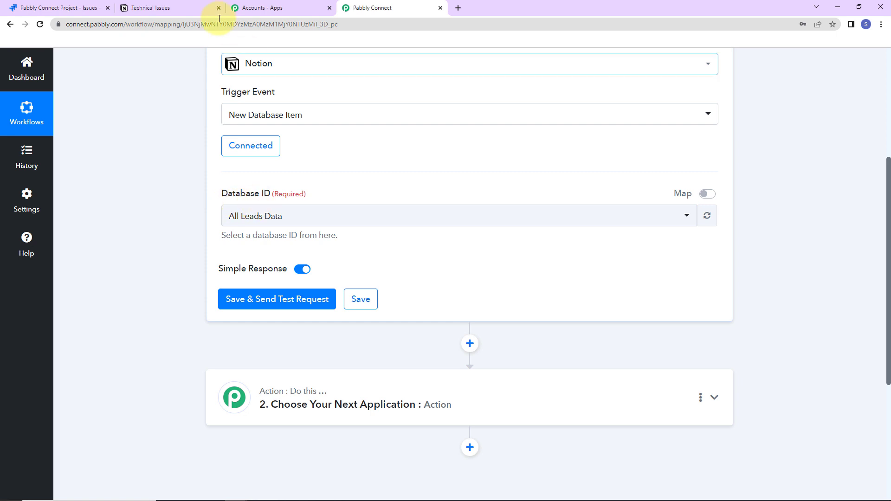
pyautogui.click(169, 7)
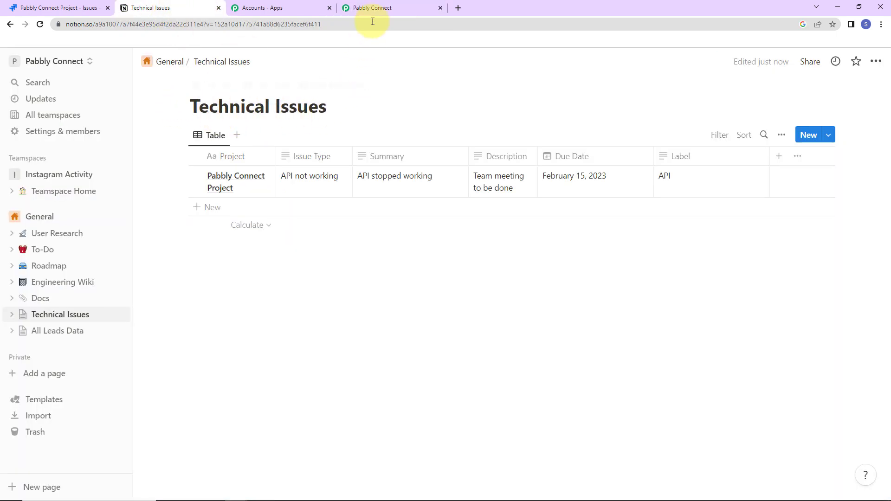
pyautogui.click(380, 7)
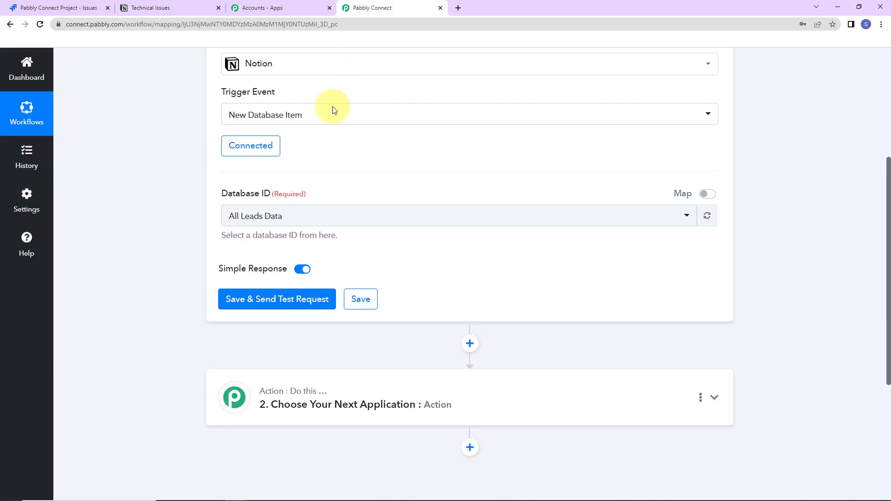
pyautogui.click(708, 216)
pyautogui.click(334, 218)
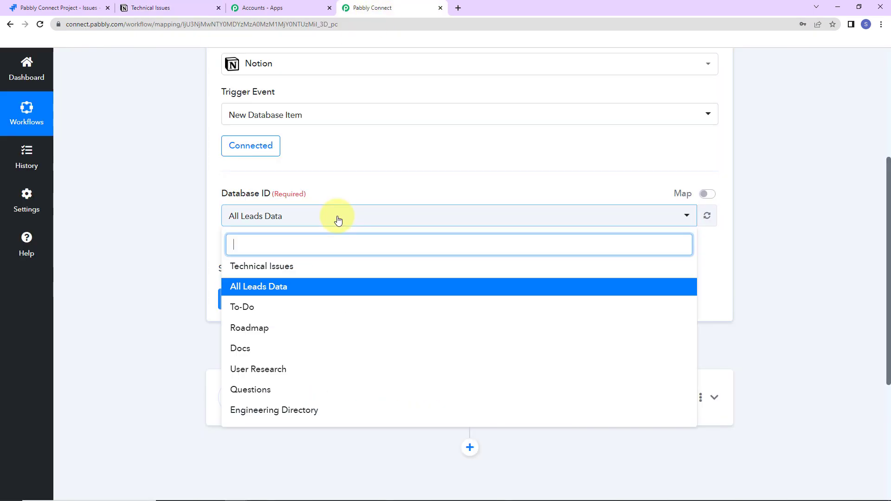
pyautogui.click(277, 266)
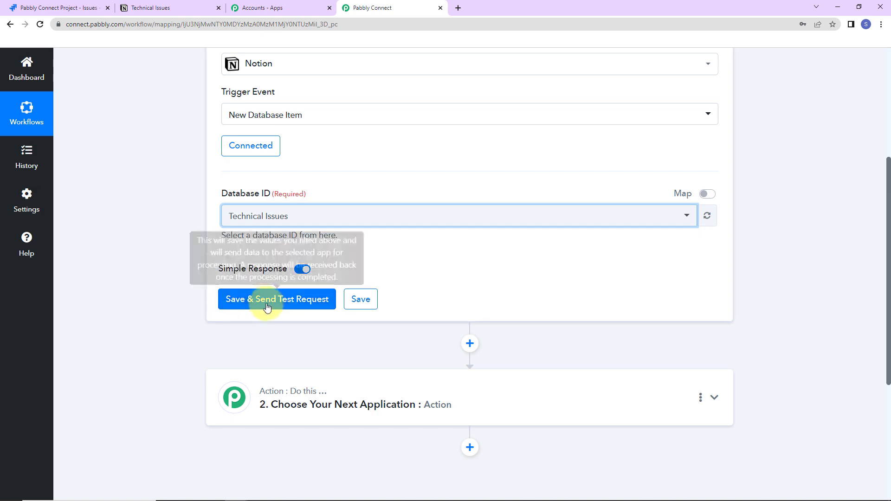
# Save and send a test request, reviewing the label, type, 2023-02-15 due date and description returned.
pyautogui.click(233, 300)
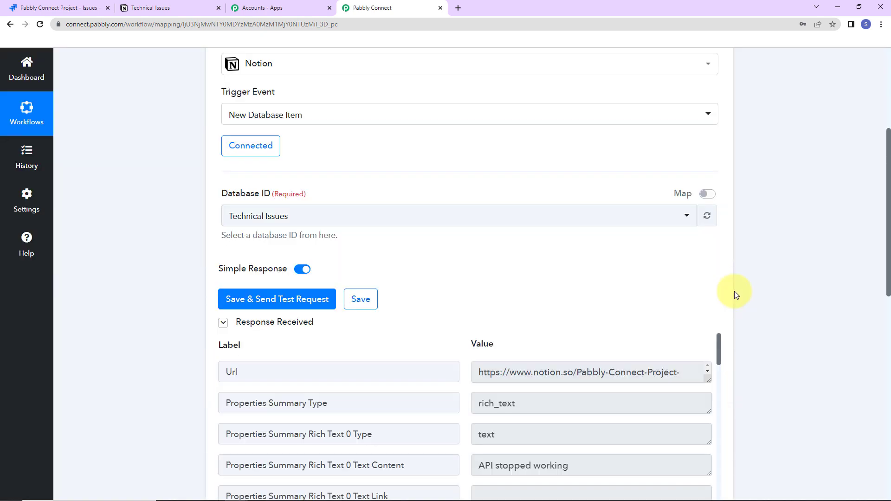
pyautogui.scroll(-2, 804, 254)
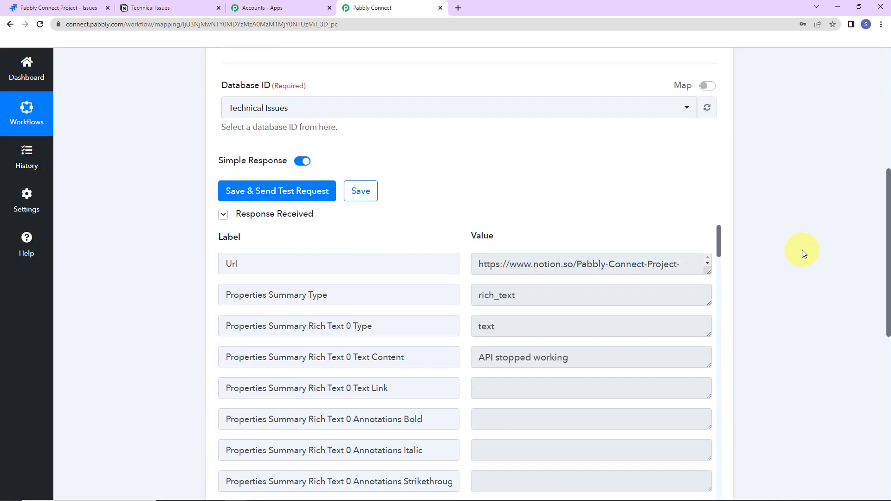
pyautogui.scroll(-2, 803, 253)
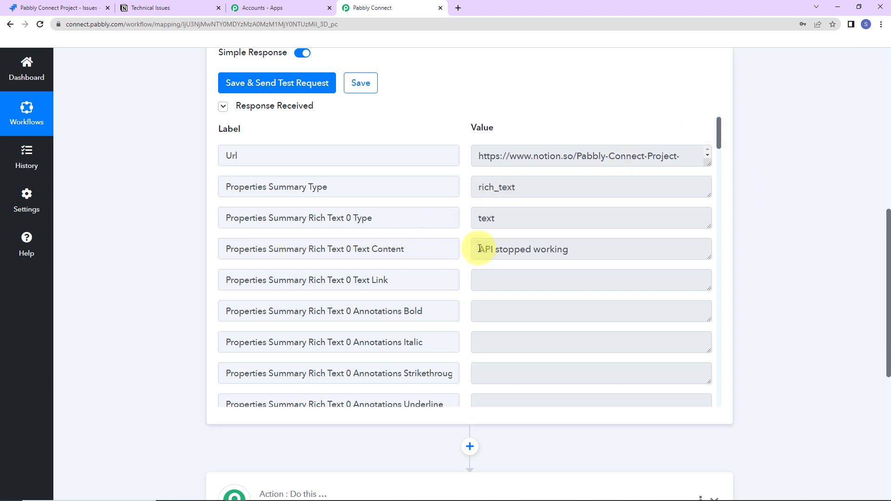
pyautogui.moveTo(720, 135); pyautogui.dragTo(720, 160)
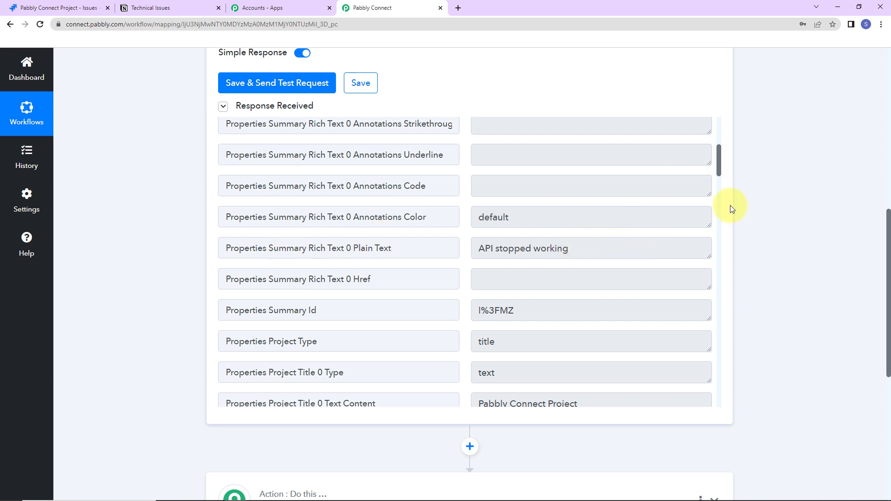
pyautogui.moveTo(719, 170)
pyautogui.mouseDown()
pyautogui.moveTo(719, 193)
pyautogui.moveTo(721, 186)
pyautogui.mouseUp()
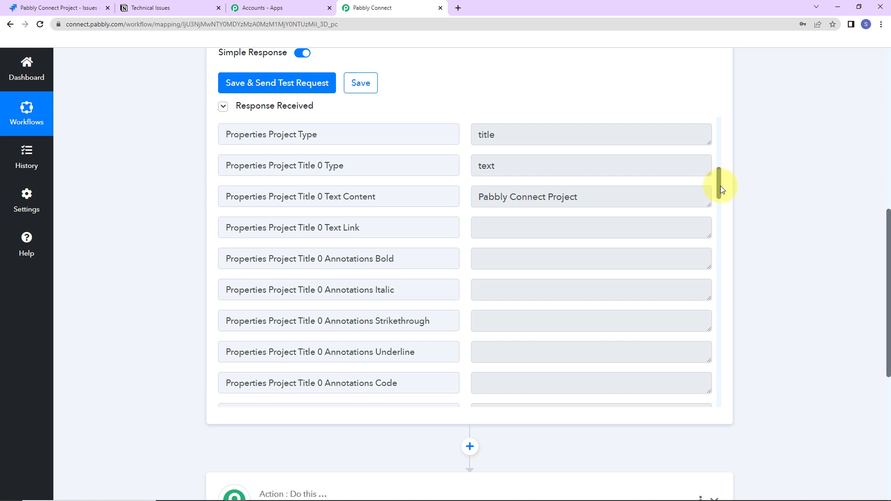
pyautogui.moveTo(720, 185)
pyautogui.mouseDown()
pyautogui.moveTo(730, 247)
pyautogui.moveTo(723, 309)
pyautogui.mouseUp()
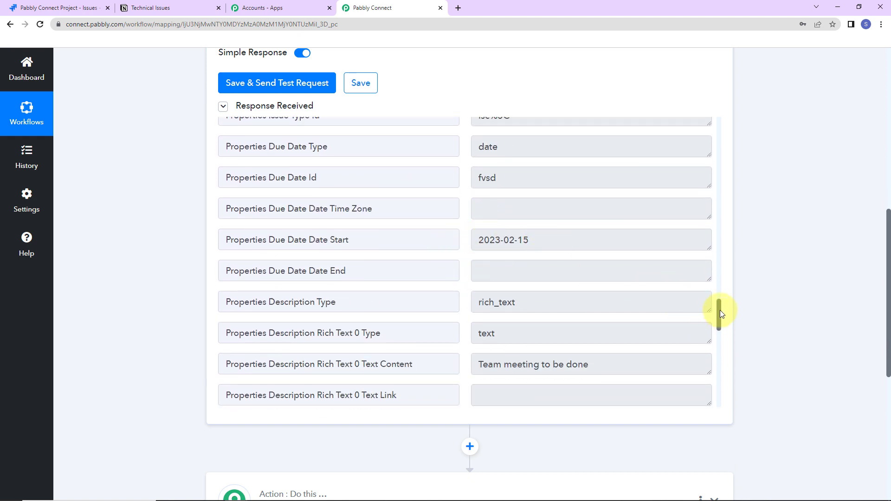
pyautogui.moveTo(719, 311); pyautogui.dragTo(739, 365)
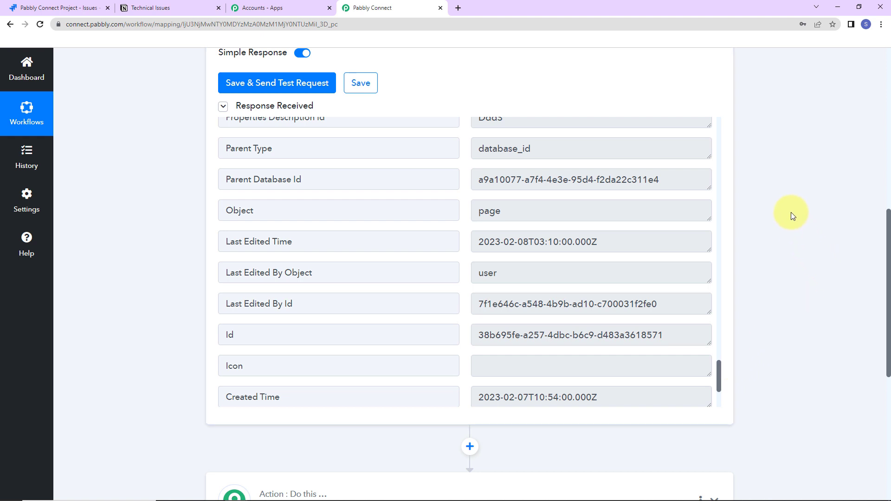
pyautogui.scroll(-7, 790, 212)
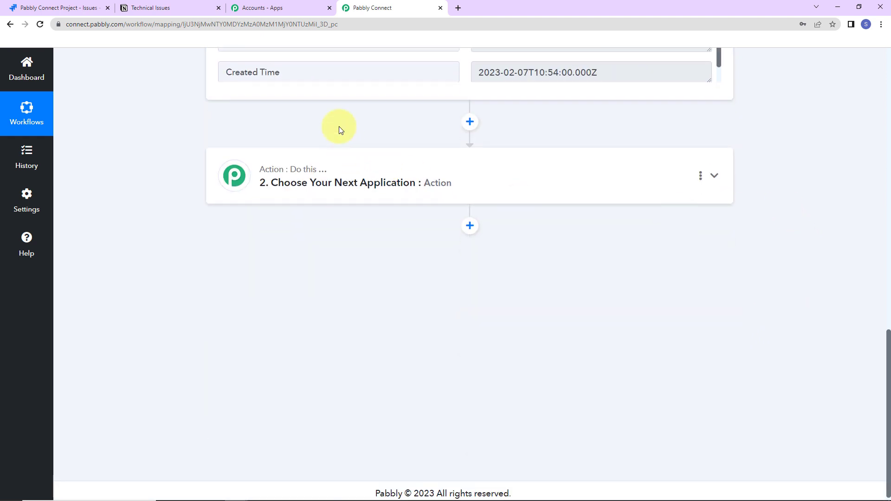
# Make the action step Jira Software with the Create Issue event and open its account connection options.
pyautogui.click(285, 191)
pyautogui.click(310, 250)
pyautogui.write('jira')
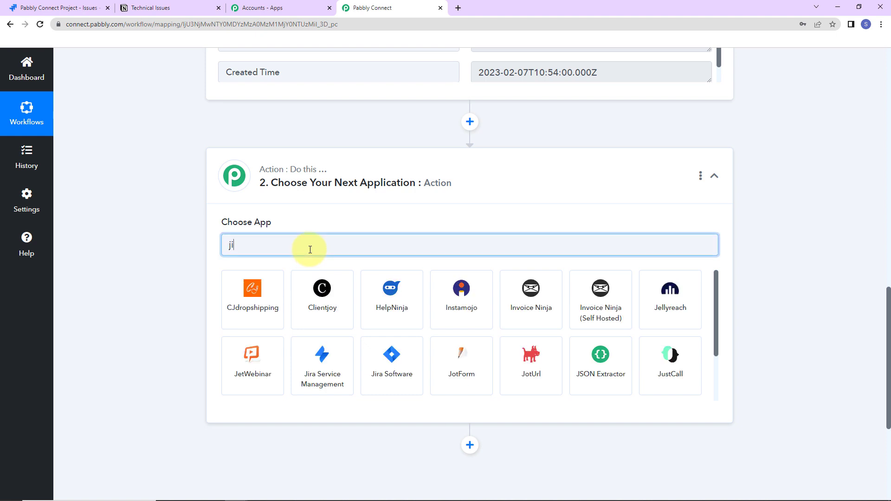
pyautogui.click(321, 292)
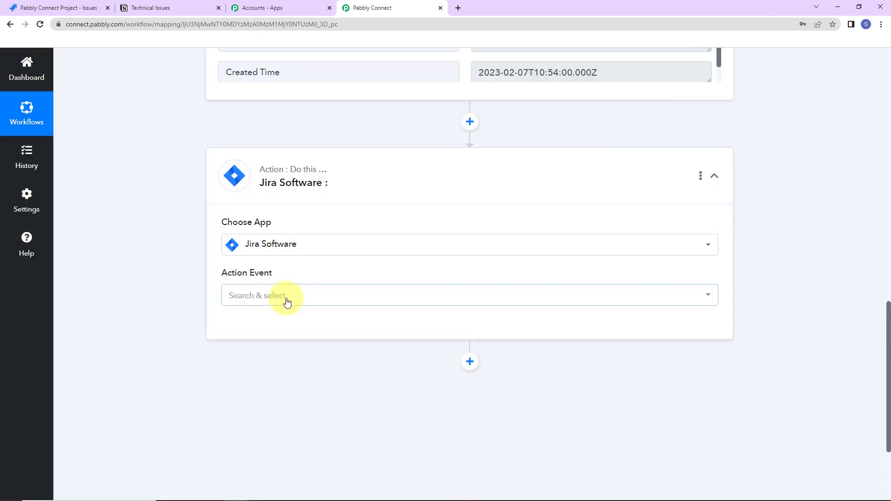
pyautogui.click(287, 301)
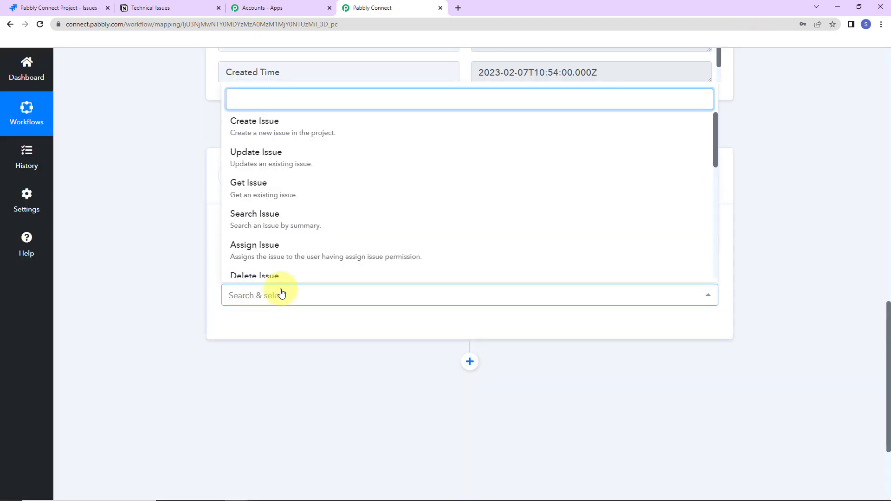
pyautogui.click(267, 124)
pyautogui.click(247, 328)
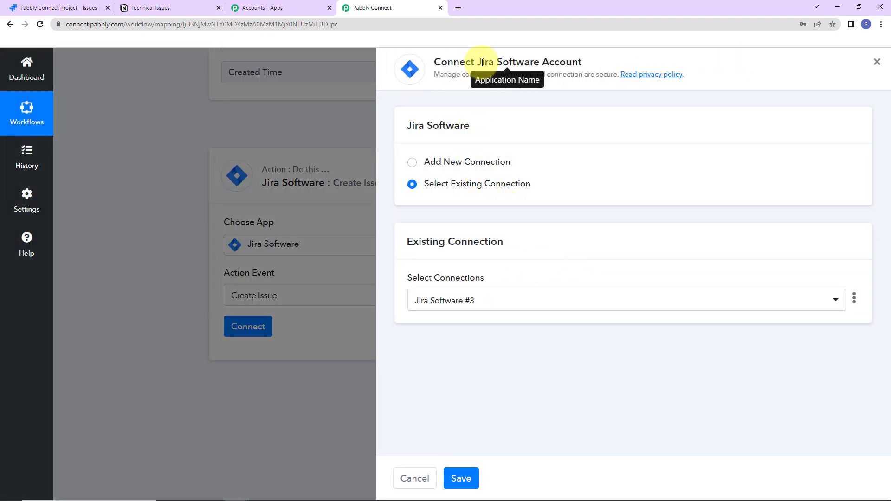
# Add a new Jira Software connection, choosing pabbly.atlassian.net and accepting access in the Atlassian popup.
pyautogui.moveTo(477, 63); pyautogui.dragTo(606, 65)
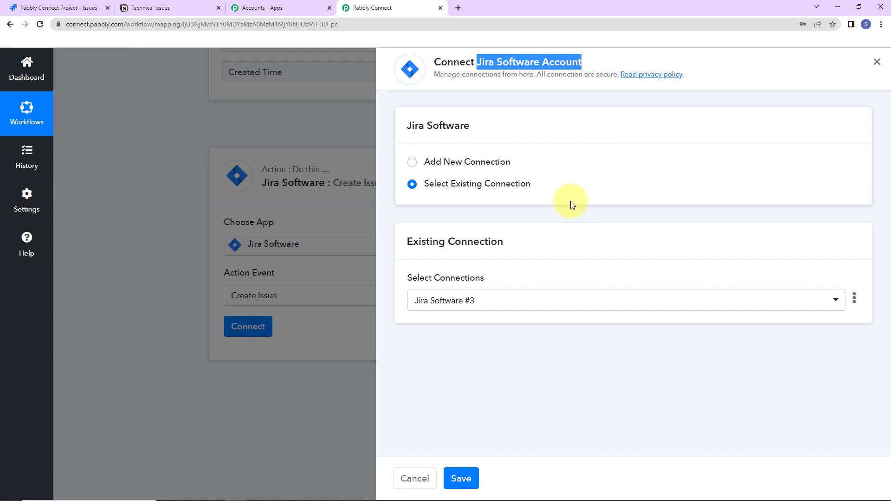
pyautogui.click(413, 163)
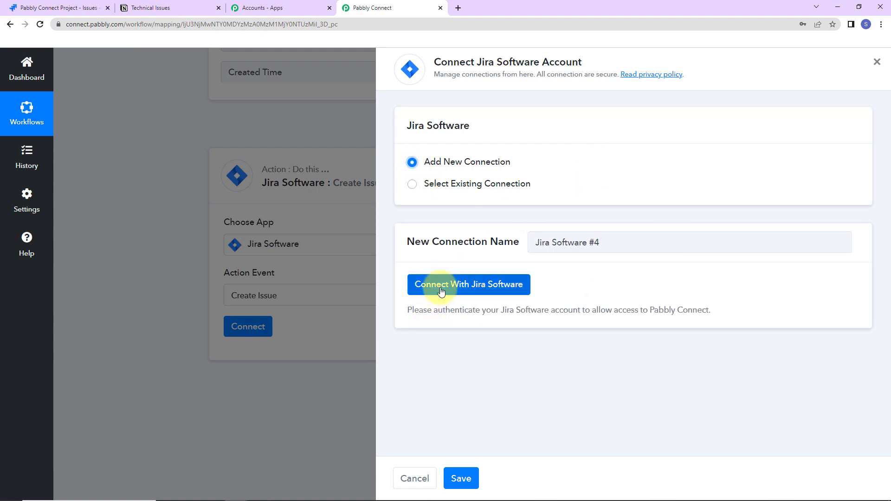
pyautogui.click(469, 284)
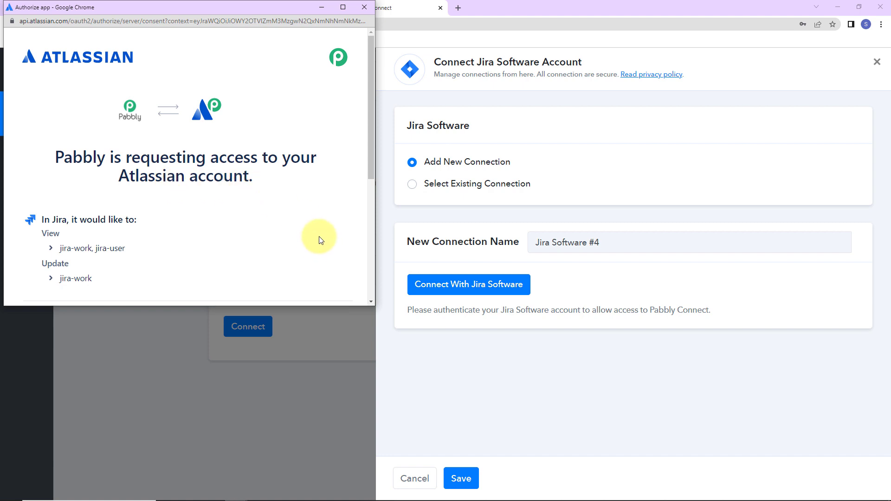
pyautogui.scroll(-5, 318, 240)
pyautogui.click(103, 176)
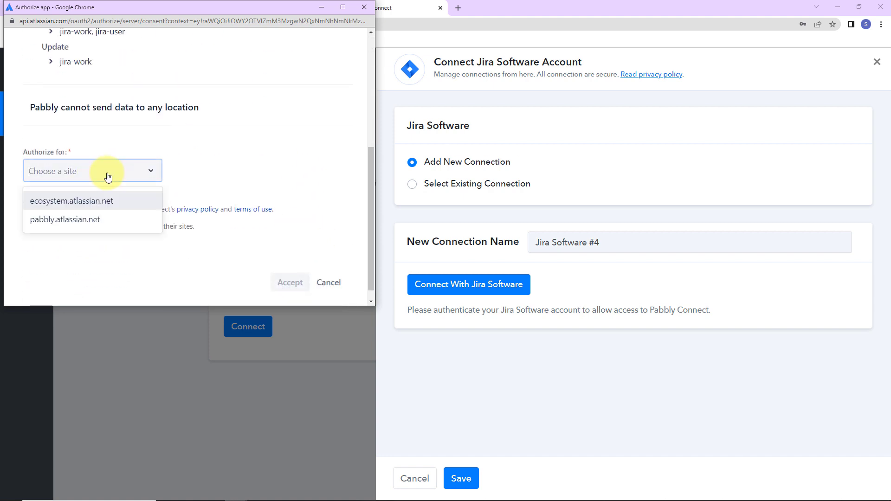
pyautogui.click(74, 222)
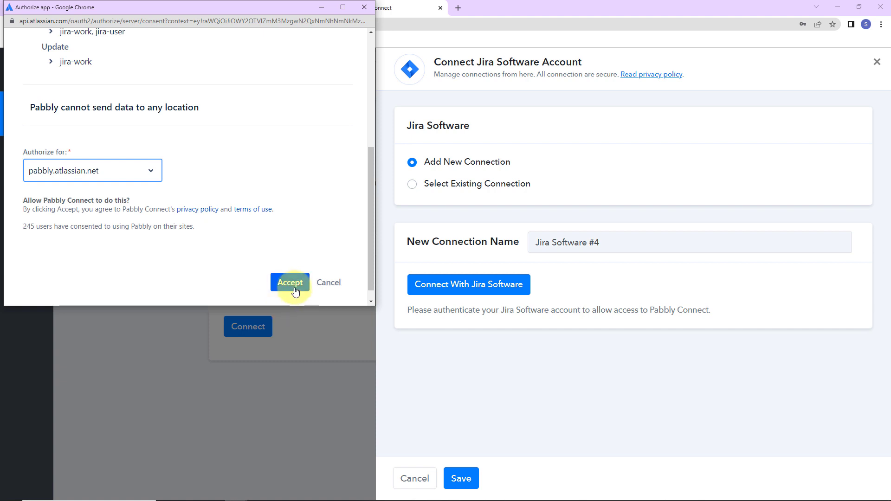
pyautogui.click(293, 285)
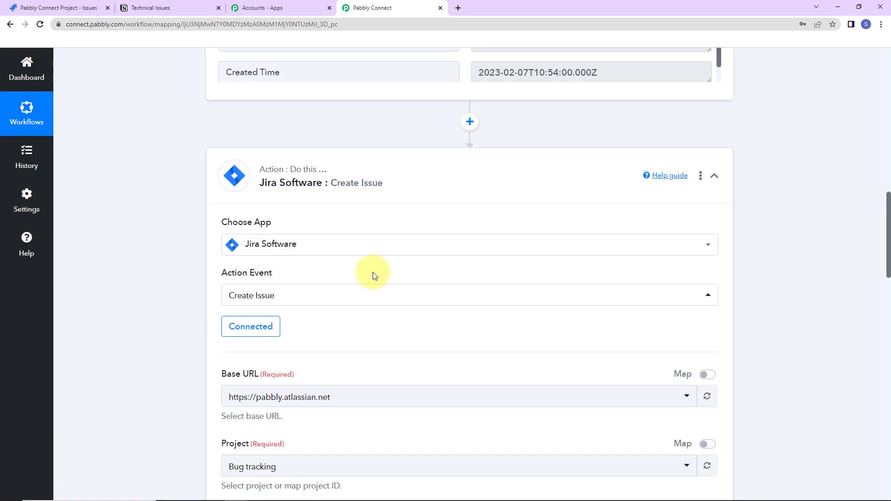
# Choose Pabbly Connect Project as the Jira project and Bug as the issue type.
pyautogui.scroll(-5, 375, 276)
pyautogui.scroll(-2, 375, 276)
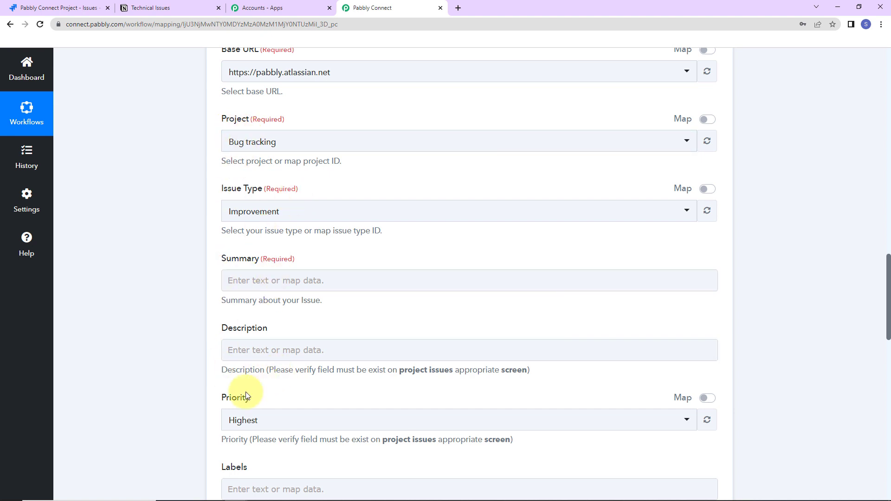
pyautogui.scroll(2, 283, 402)
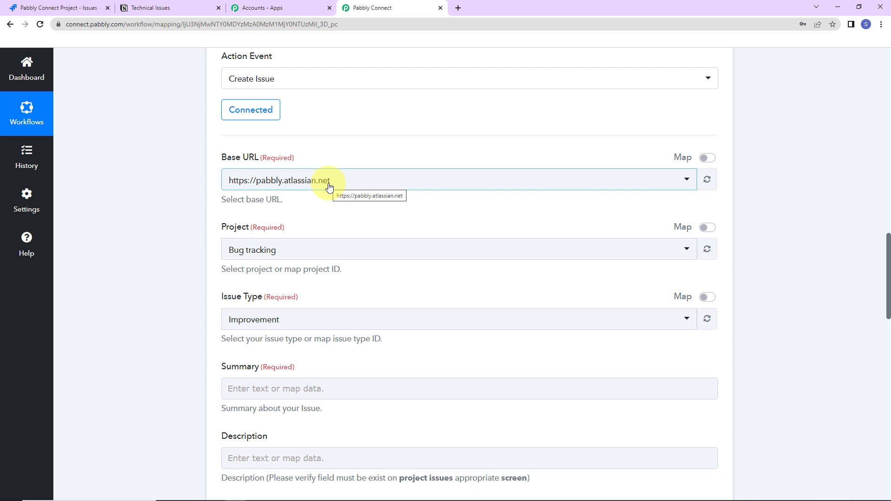
pyautogui.scroll(-2, 294, 232)
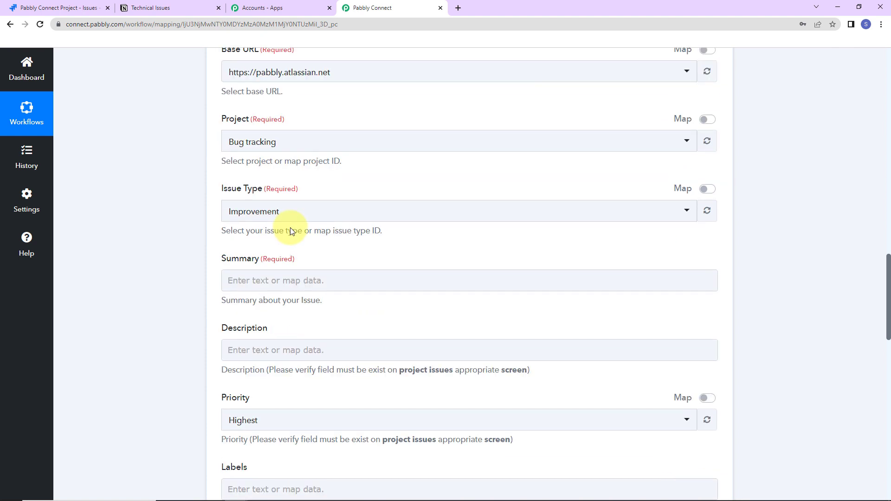
pyautogui.click(293, 146)
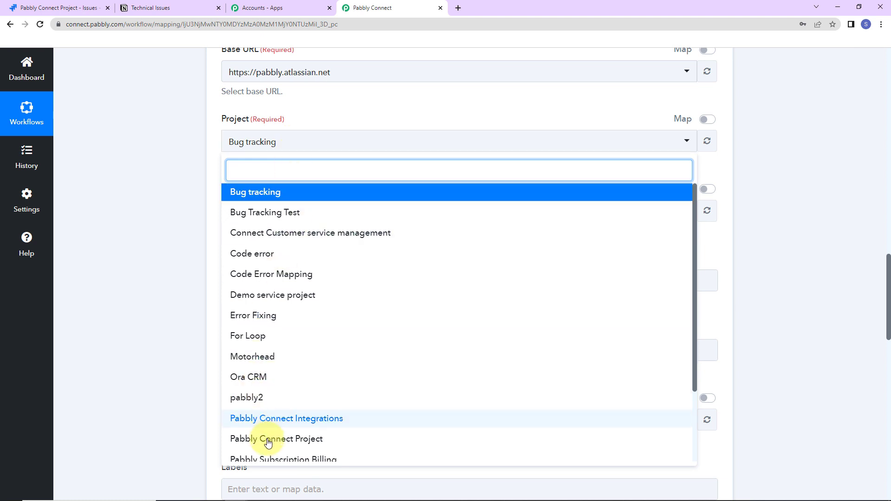
pyautogui.click(245, 440)
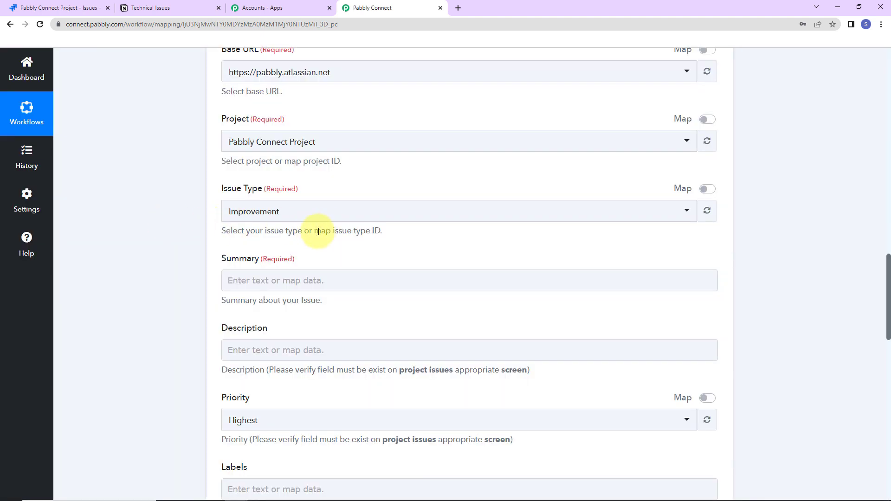
pyautogui.click(310, 219)
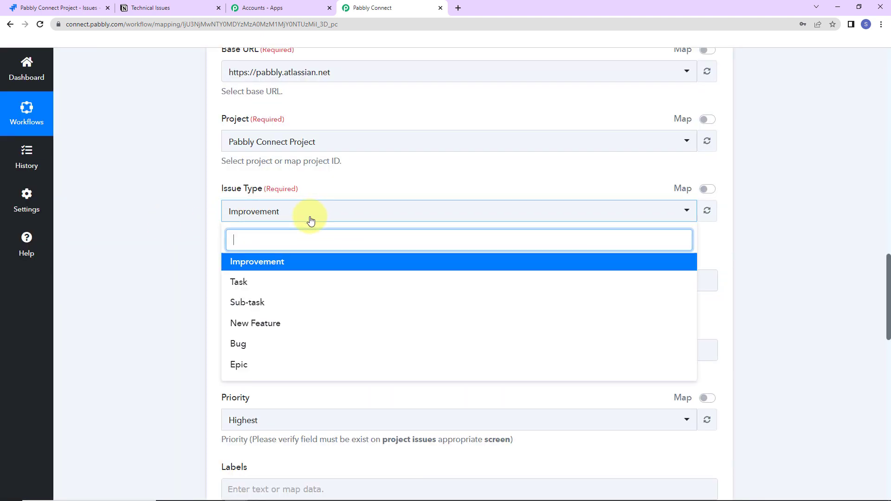
pyautogui.click(239, 345)
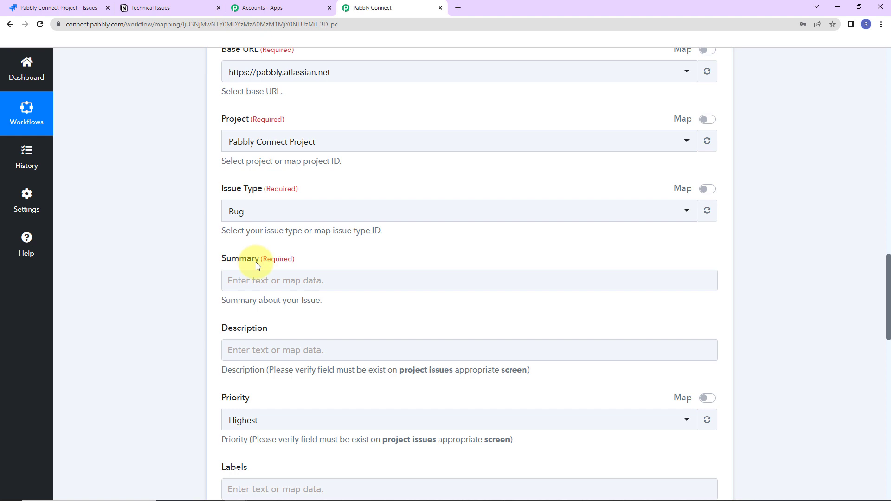
# Map the Notion item's Summary text, 'API stopped working', into the Jira issue Summary.
pyautogui.click(287, 275)
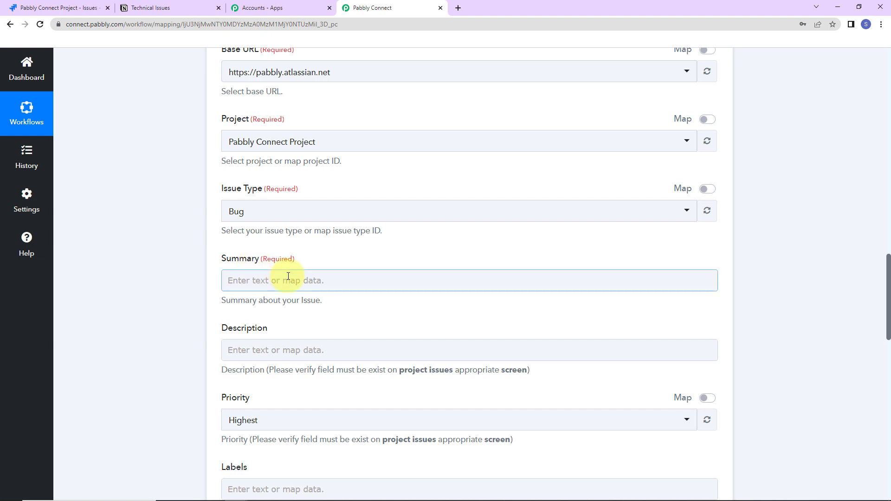
pyautogui.click(279, 280)
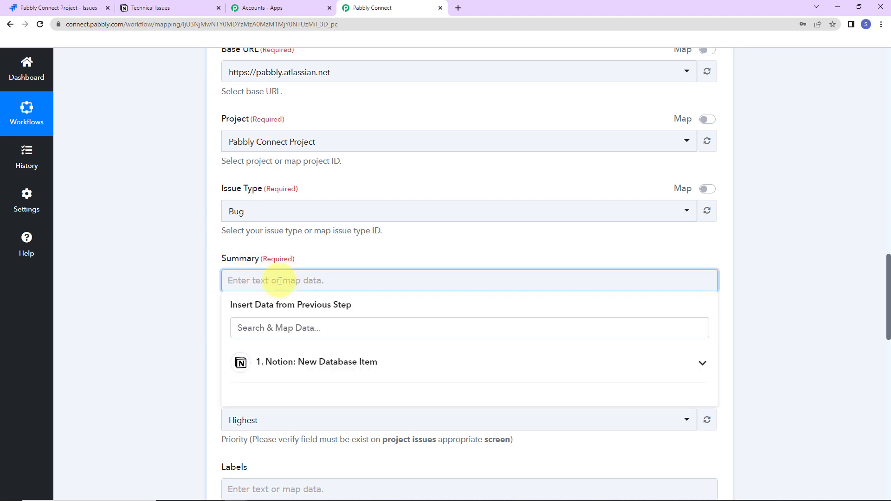
pyautogui.click(302, 367)
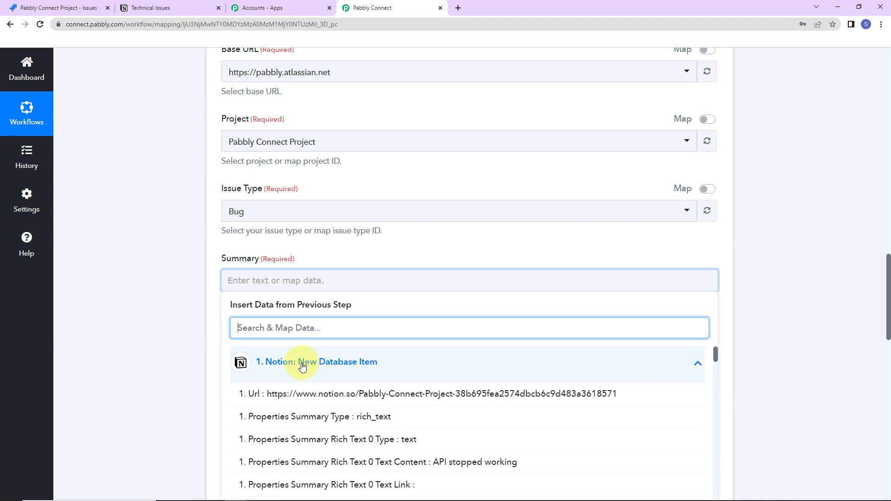
pyautogui.write('summary')
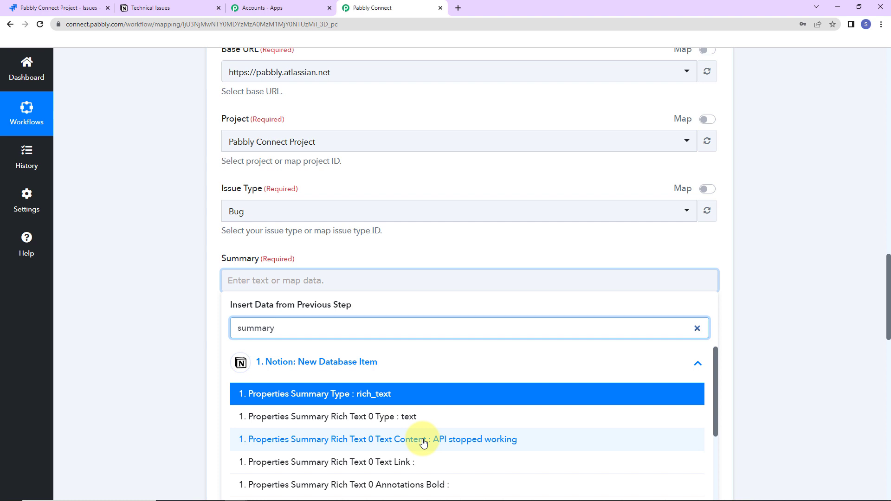
pyautogui.click(423, 441)
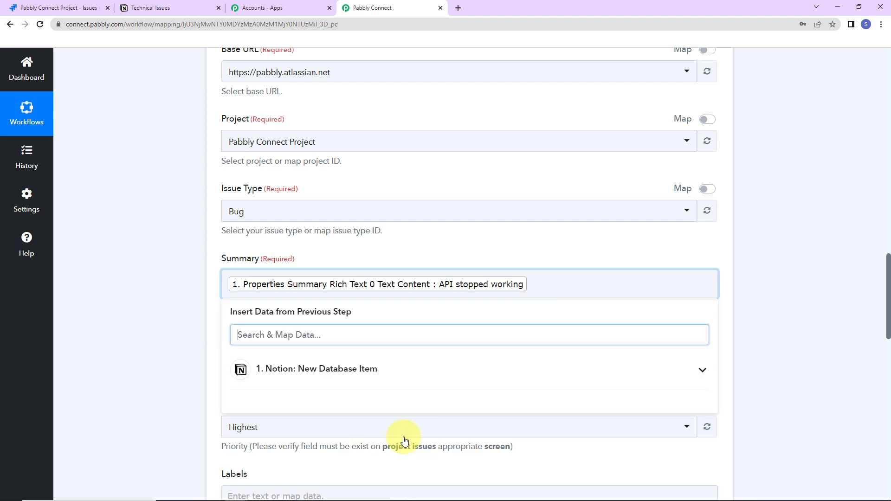
pyautogui.click(177, 306)
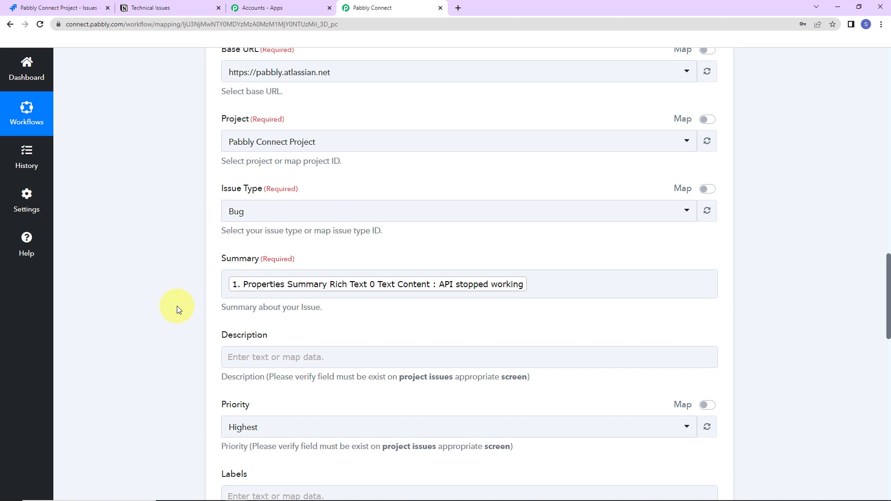
pyautogui.click(488, 284)
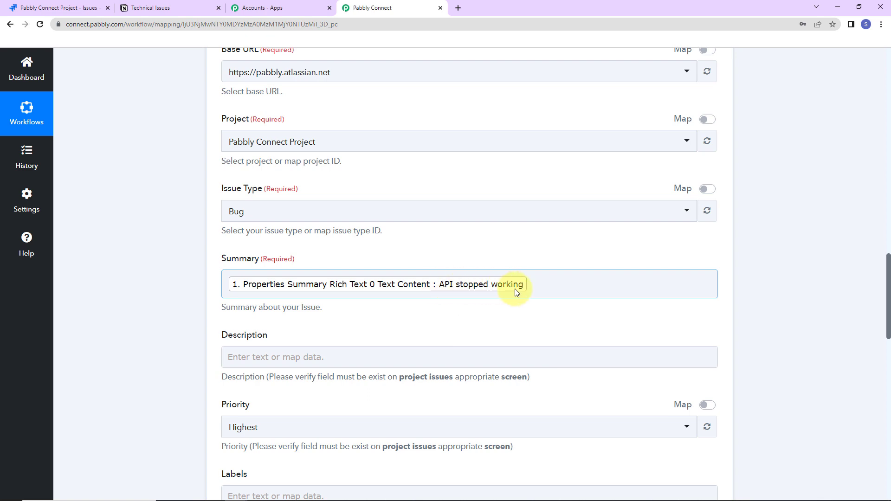
pyautogui.scroll(-5, 174, 302)
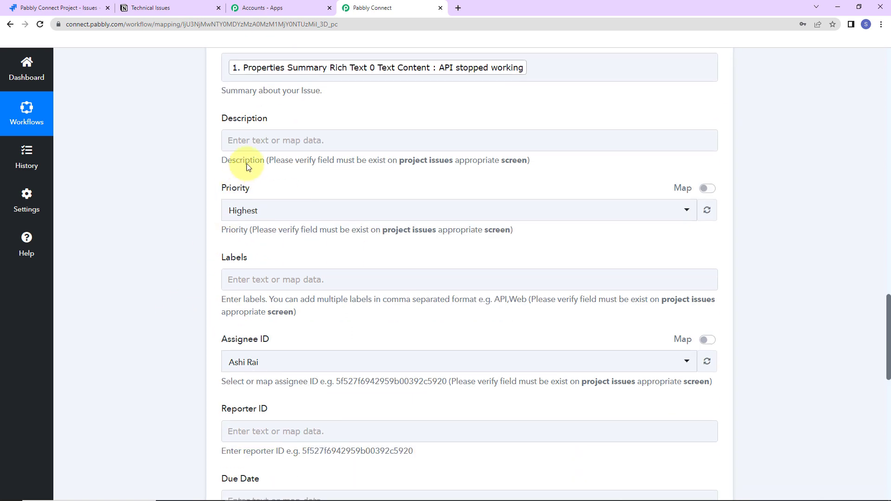
# Map Notion's Description text into Description and set the priority to Medium.
pyautogui.click(238, 140)
pyautogui.click(317, 224)
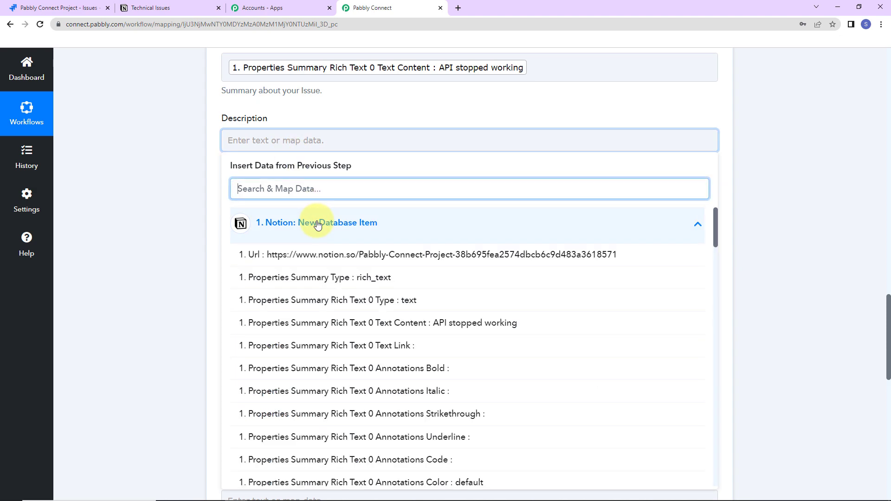
pyautogui.write('desc')
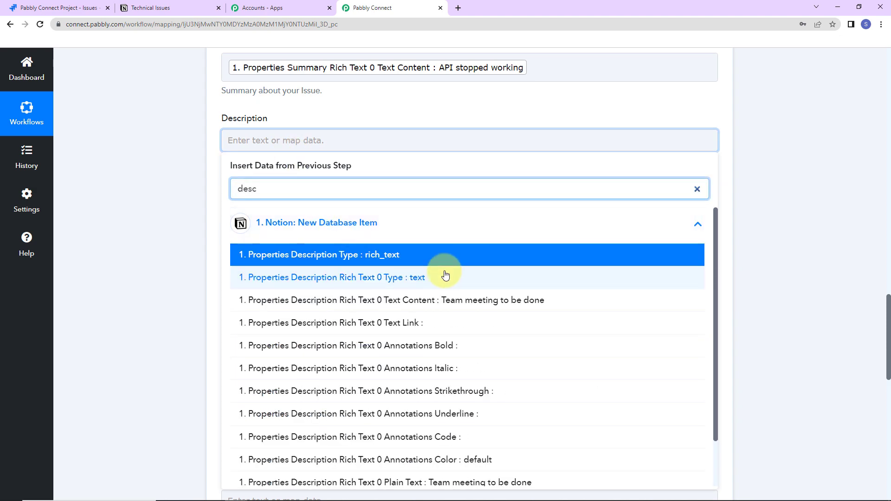
pyautogui.click(462, 301)
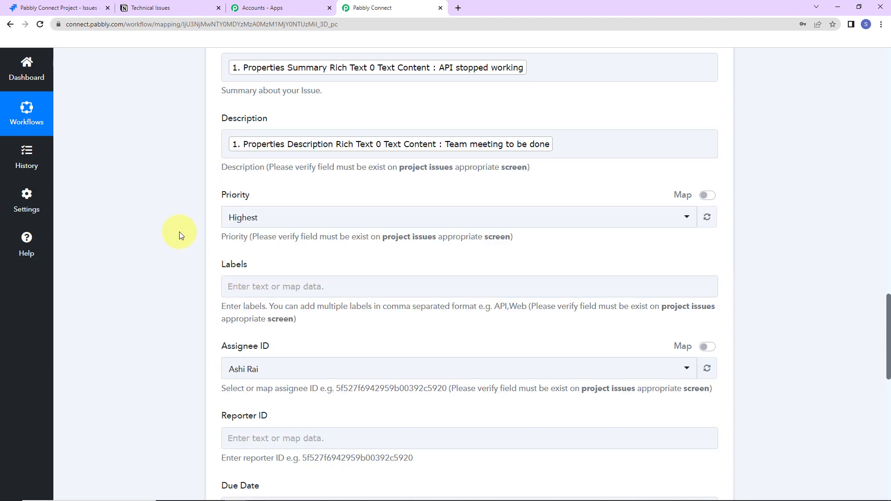
pyautogui.click(294, 220)
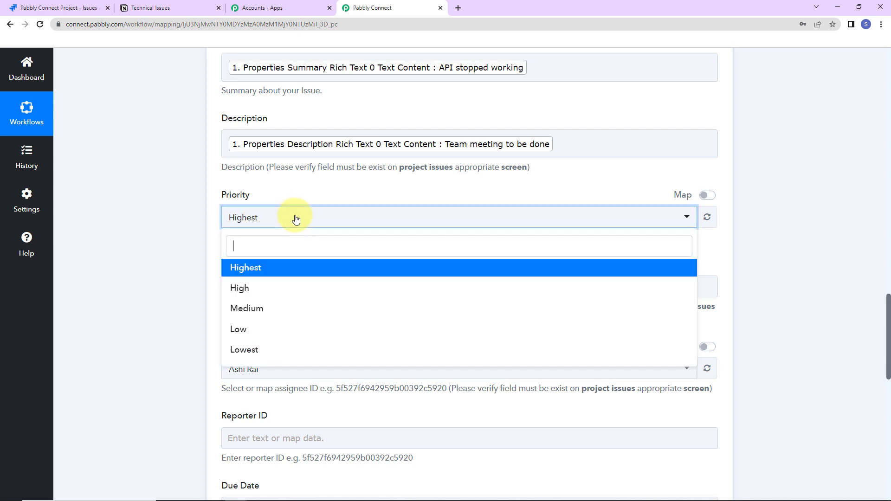
pyautogui.click(255, 308)
# Map the Notion Label text 'API' into the Jira issue Labels field.
pyautogui.scroll(-3, 166, 253)
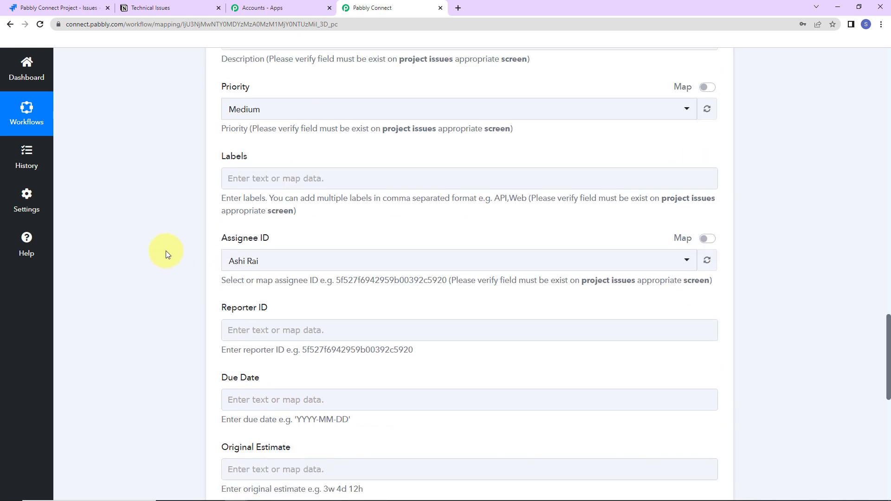
pyautogui.click(256, 179)
pyautogui.click(299, 269)
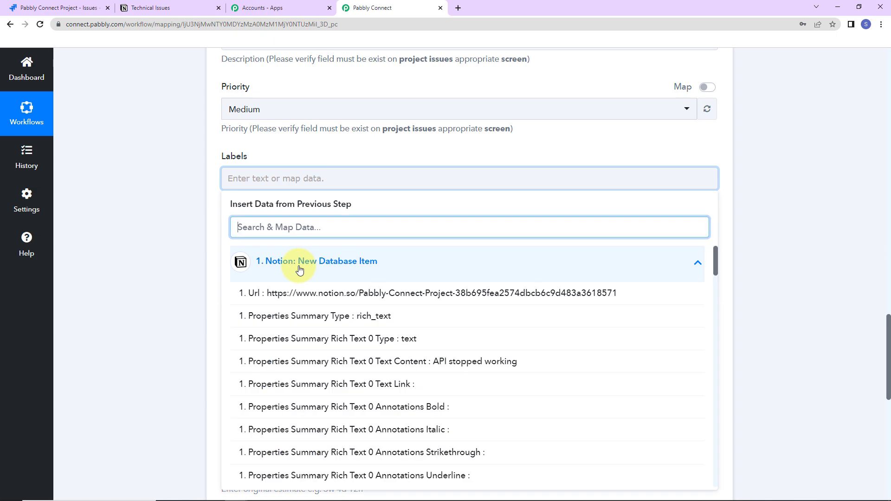
pyautogui.write('labe')
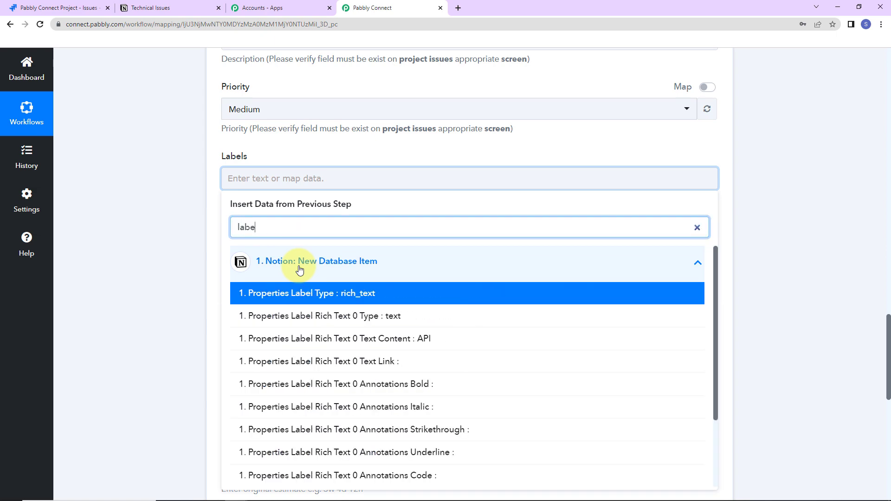
pyautogui.click(297, 338)
# Assign the issue to Pabbly Apps with the assignee ID set to mapped, then go to the Jira tab.
pyautogui.scroll(-2, 137, 260)
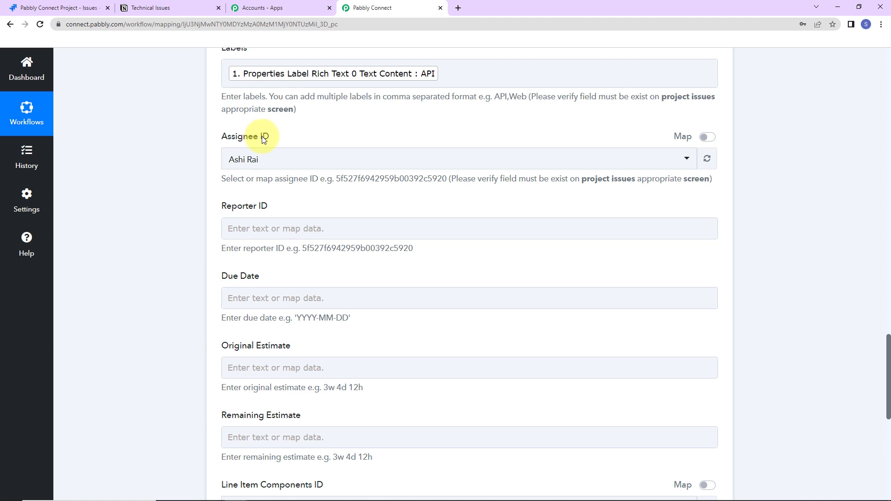
pyautogui.click(273, 158)
pyautogui.click(263, 296)
pyautogui.click(157, 233)
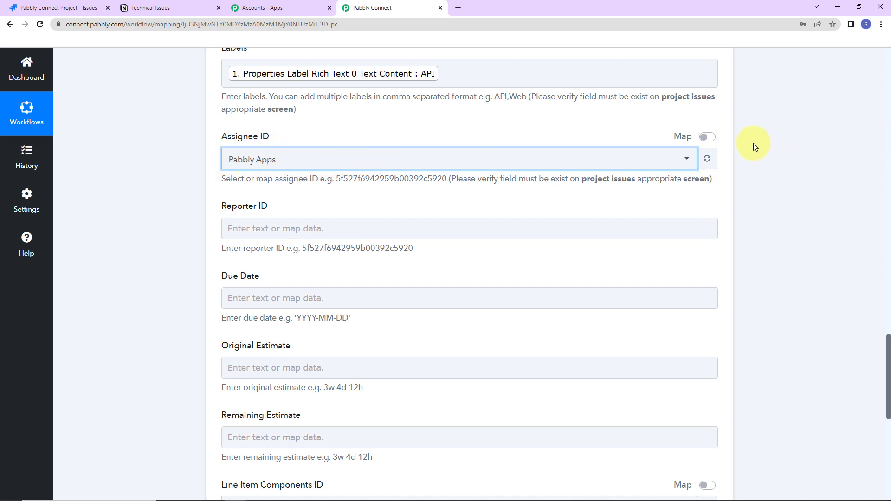
pyautogui.click(706, 137)
pyautogui.moveTo(364, 158); pyautogui.dragTo(222, 159)
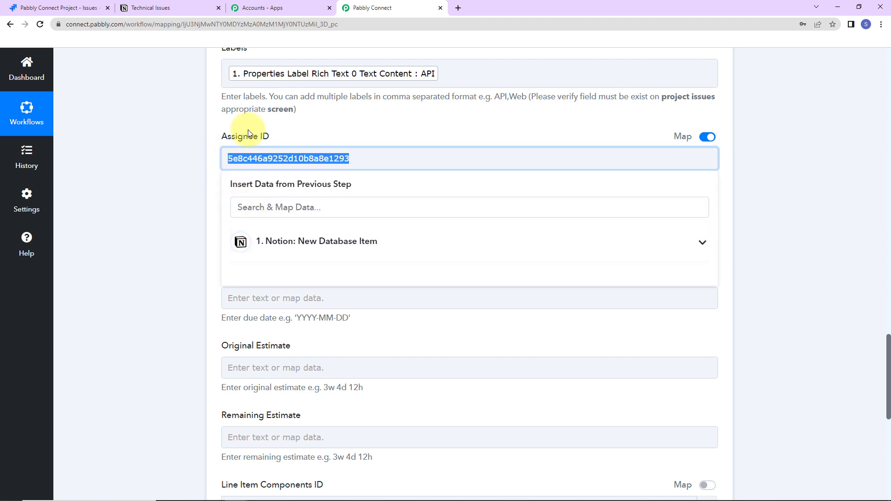
pyautogui.click(72, 9)
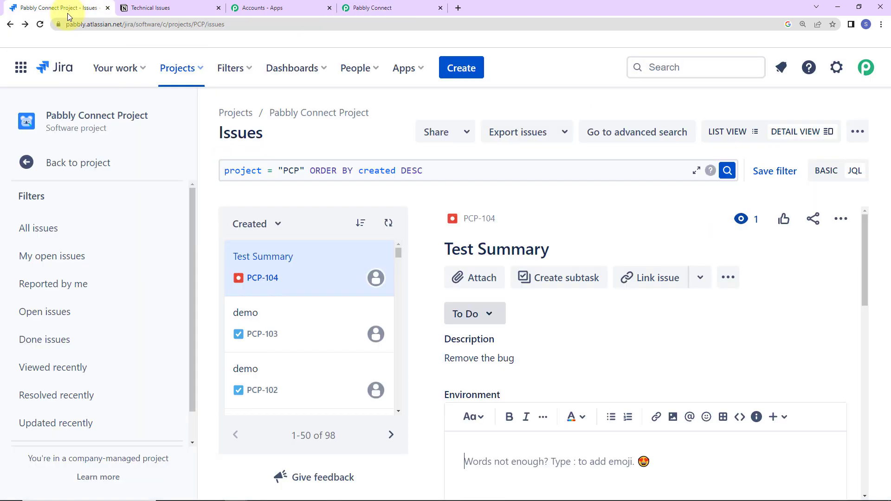
# Copy the Pabbly Apps account ID from its Jira profile address and return to Pabbly Connect.
pyautogui.click(356, 70)
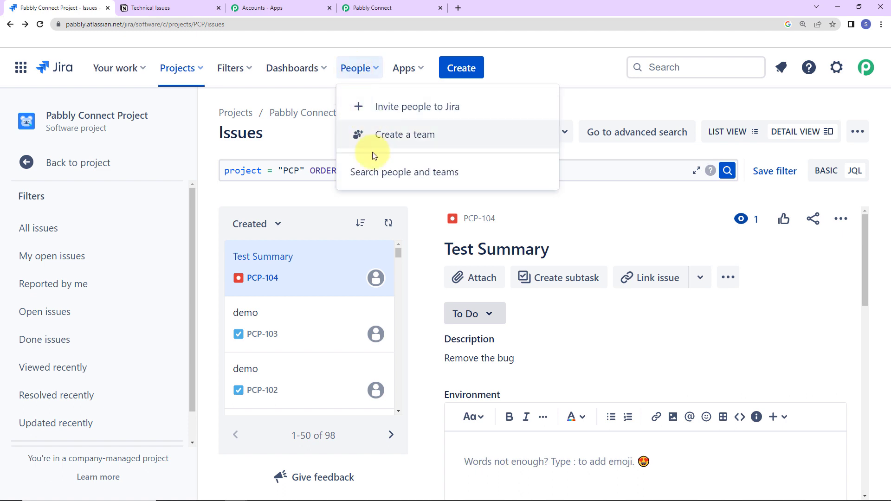
pyautogui.click(372, 172)
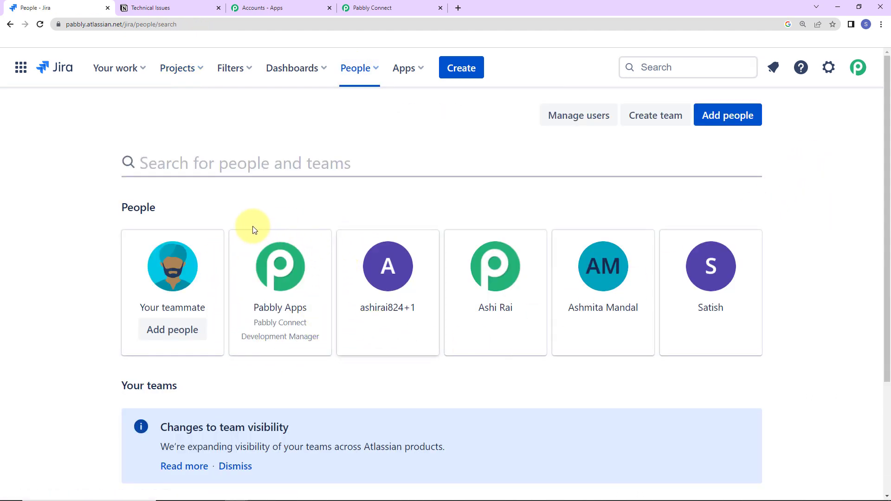
pyautogui.click(293, 308)
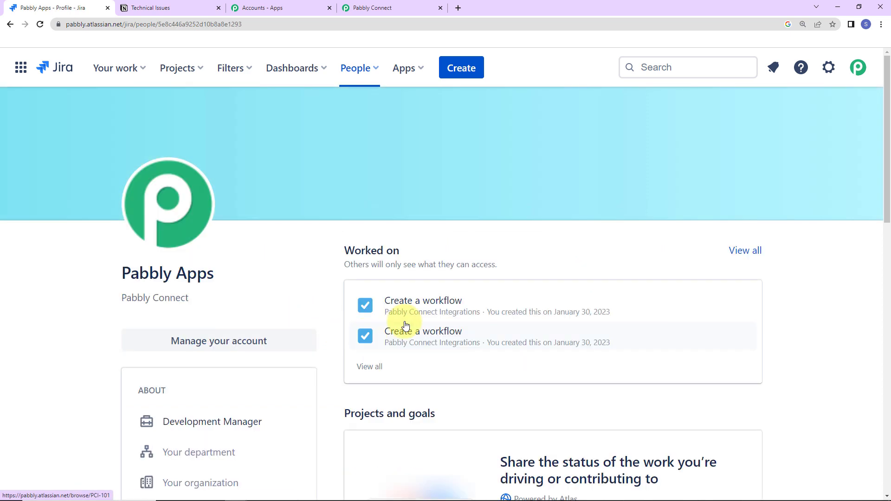
pyautogui.click(162, 26)
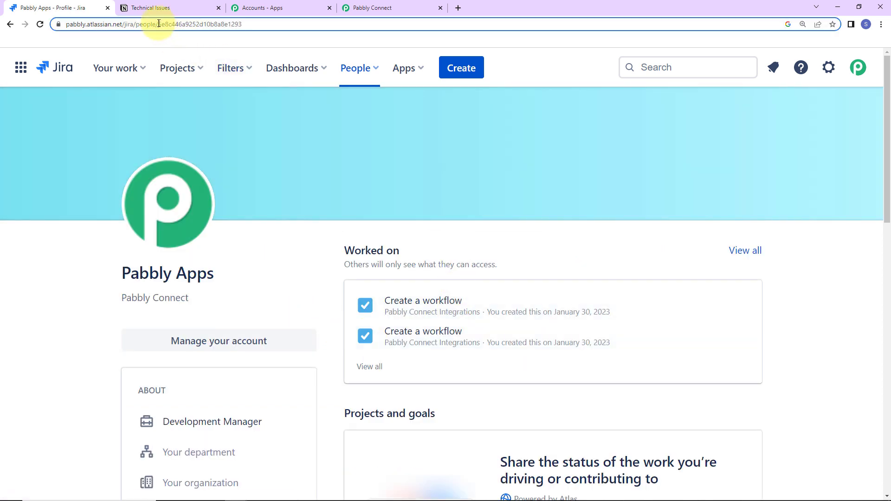
pyautogui.doubleClick(234, 24)
pyautogui.rightClick(234, 25)
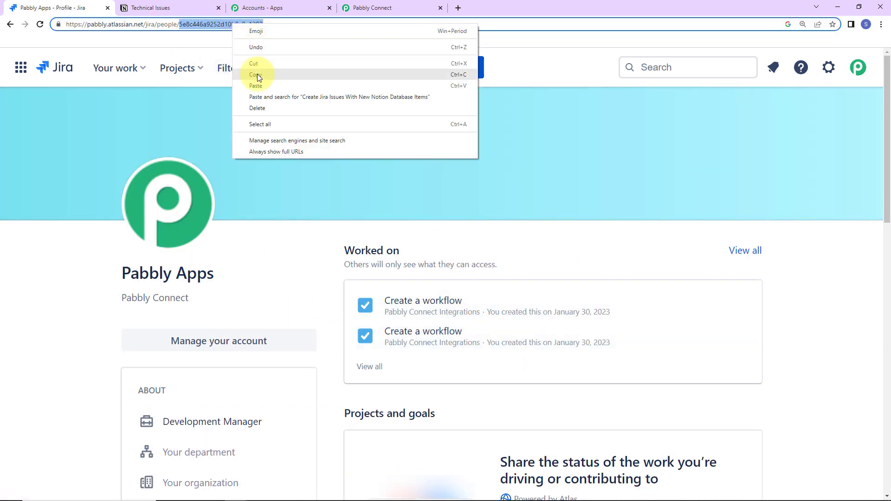
pyautogui.click(257, 74)
pyautogui.click(350, 9)
pyautogui.click(288, 289)
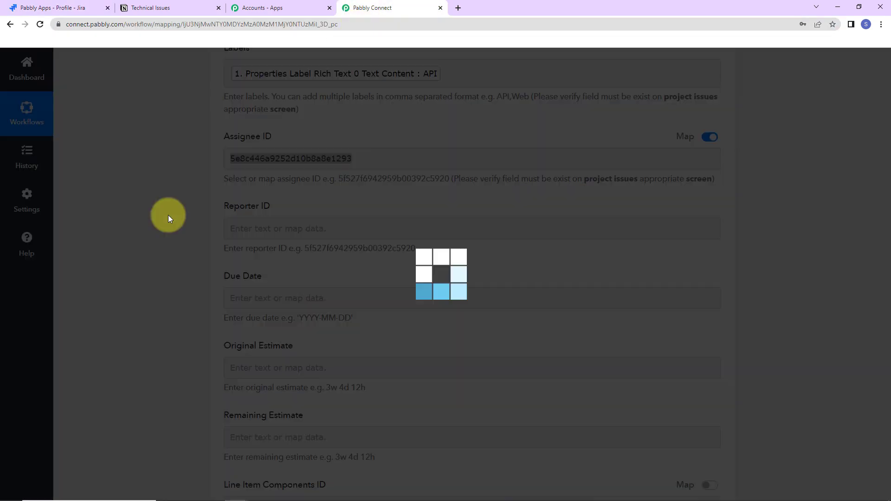
# Paste the copied account ID into the Reporter ID field.
pyautogui.hotkey('ctrl', 'v')
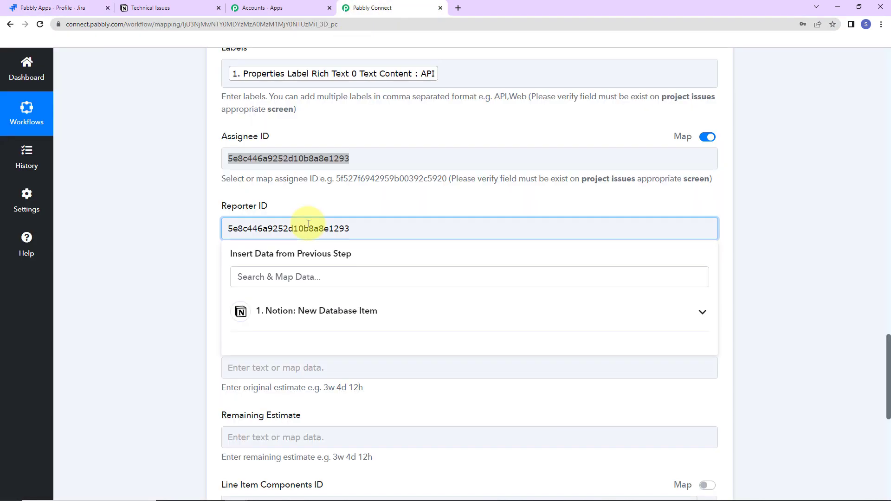
pyautogui.click(169, 226)
pyautogui.scroll(-2, 355, 292)
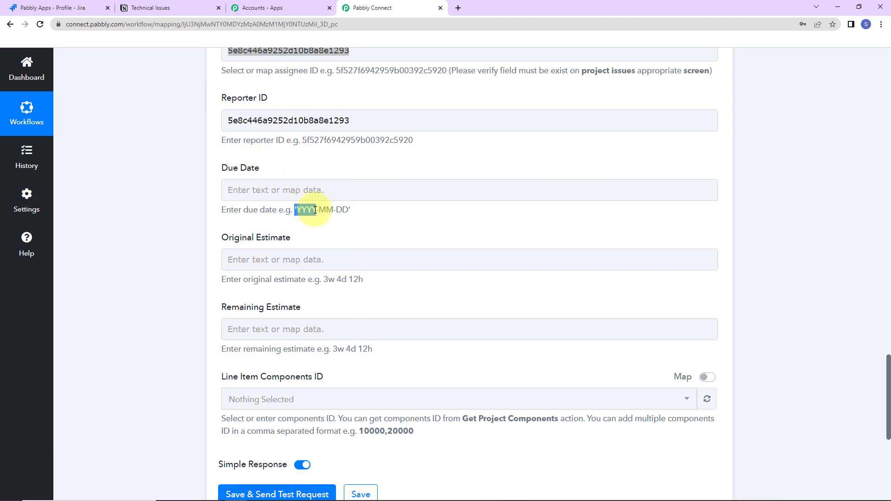
# Map Due Date to the Notion item's Due Date Start value, 2023-02-15.
pyautogui.moveTo(315, 210); pyautogui.dragTo(350, 209)
pyautogui.click(369, 188)
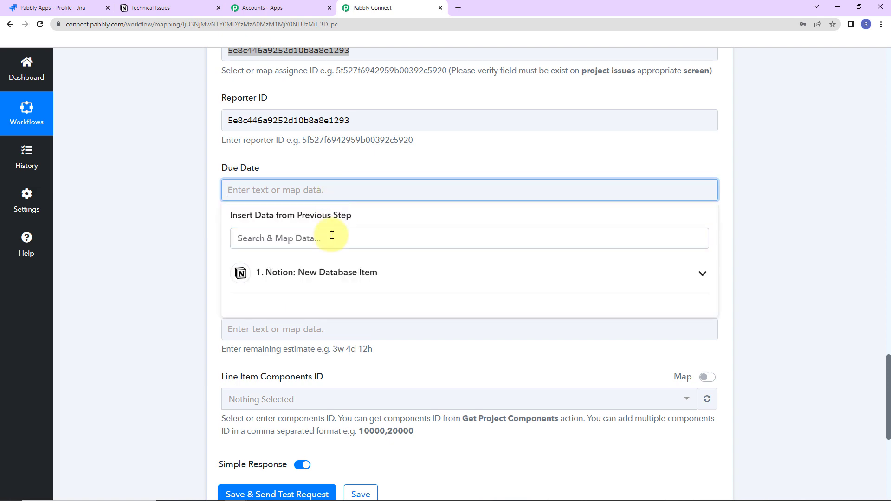
pyautogui.click(377, 272)
pyautogui.scroll(-8, 392, 414)
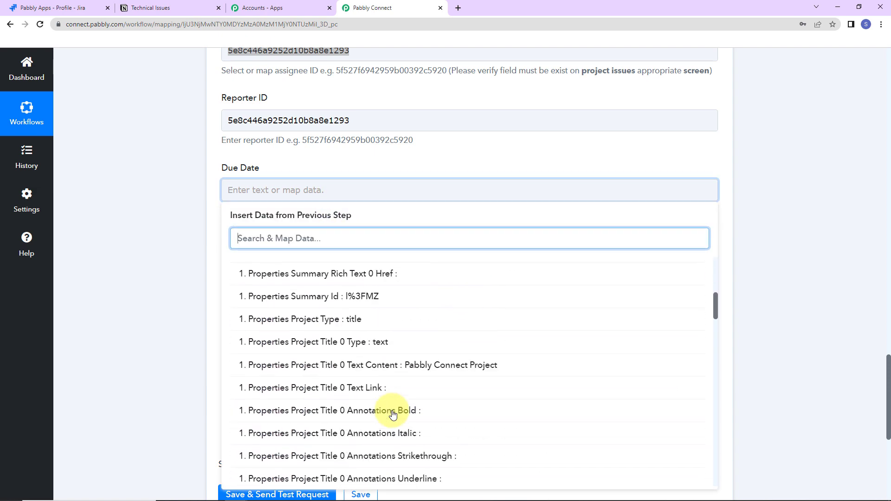
pyautogui.write('dat')
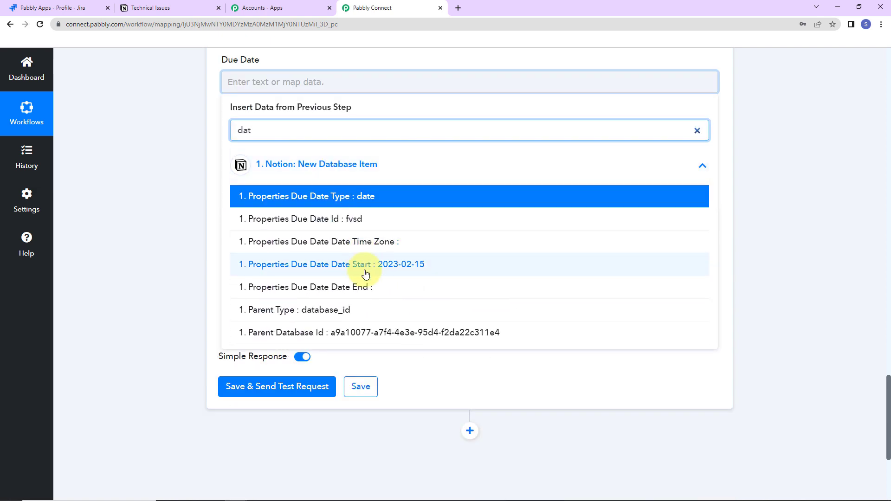
pyautogui.click(421, 268)
pyautogui.click(172, 196)
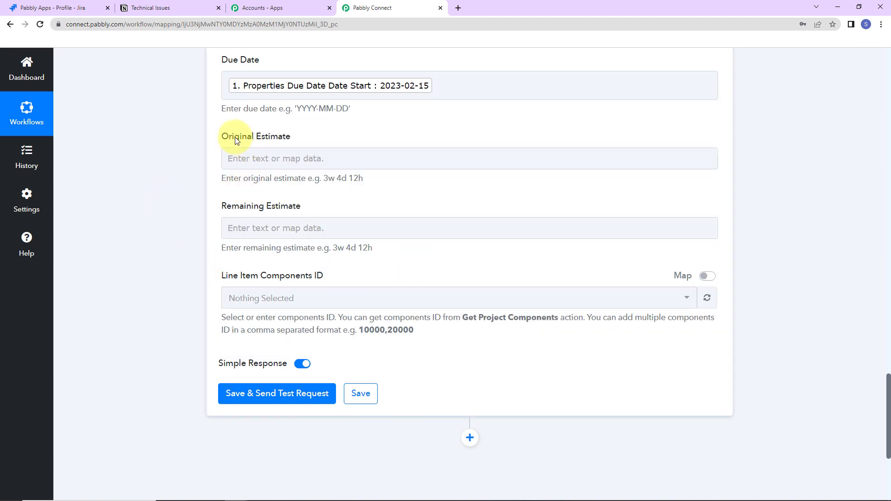
# Save the Jira step and send a test request, creating an issue with Id 10989.
pyautogui.click(285, 222)
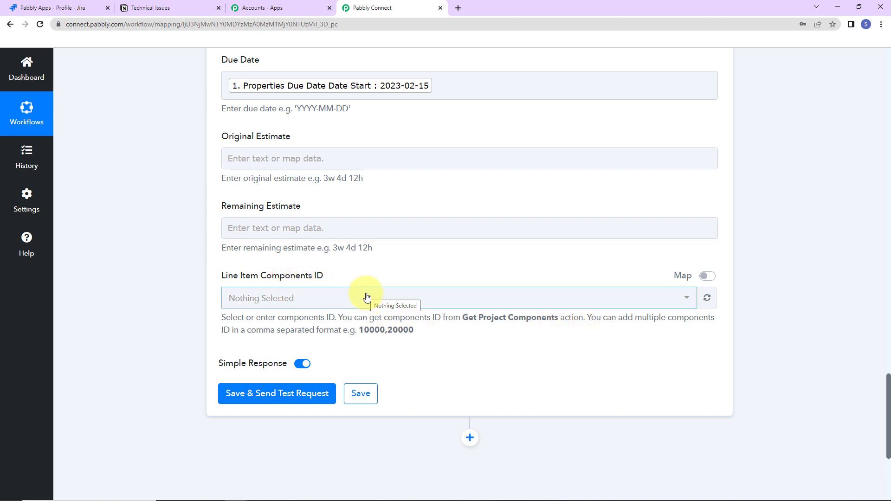
pyautogui.click(292, 393)
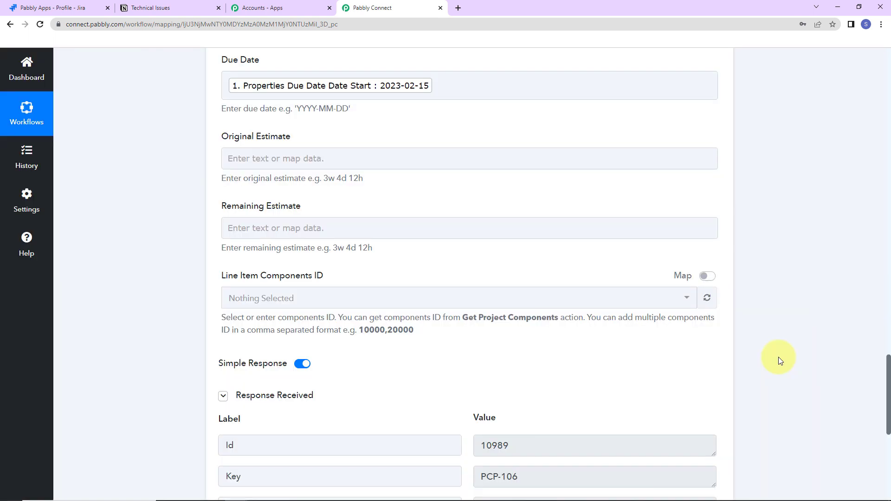
pyautogui.scroll(-2, 656, 398)
# Copy the returned issue key PCP-106 from the test response.
pyautogui.click(495, 338)
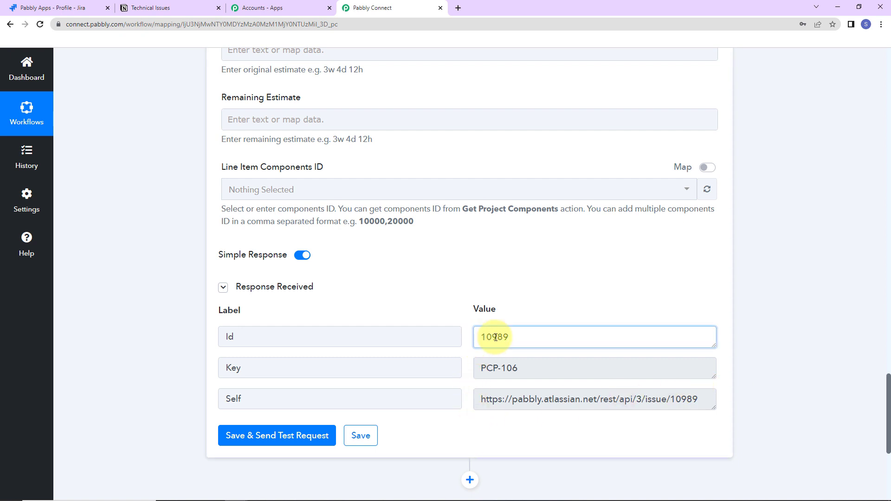
pyautogui.doubleClick(495, 337)
pyautogui.click(487, 368)
pyautogui.tripleClick(510, 366)
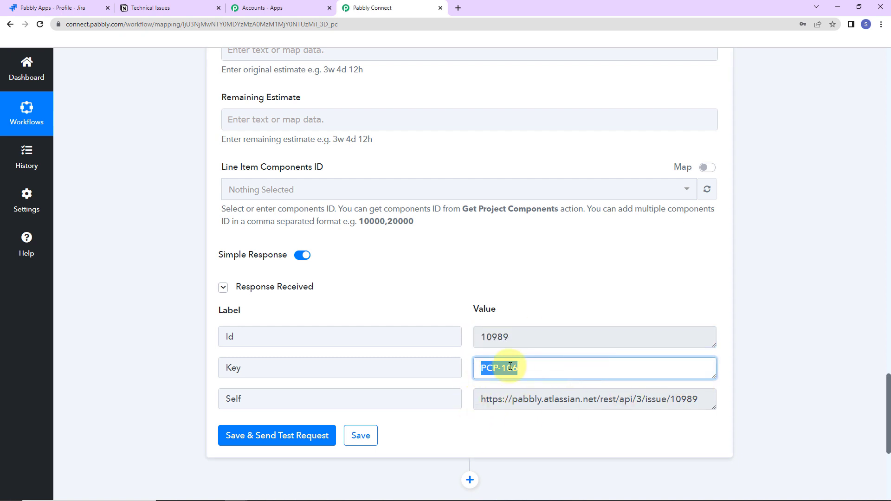
pyautogui.rightClick(510, 367)
pyautogui.click(539, 373)
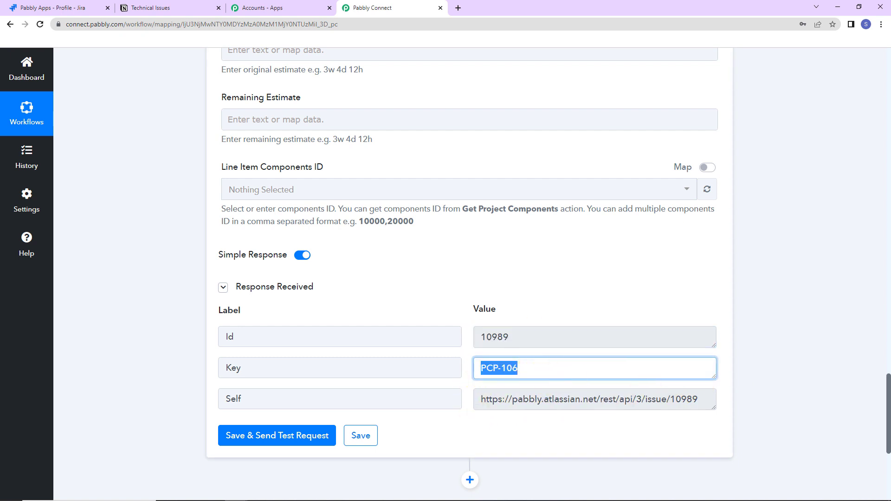
# In Jira's Pabbly Connect Project, review PCP-106's label, priority and due date, then return.
pyautogui.click(78, 7)
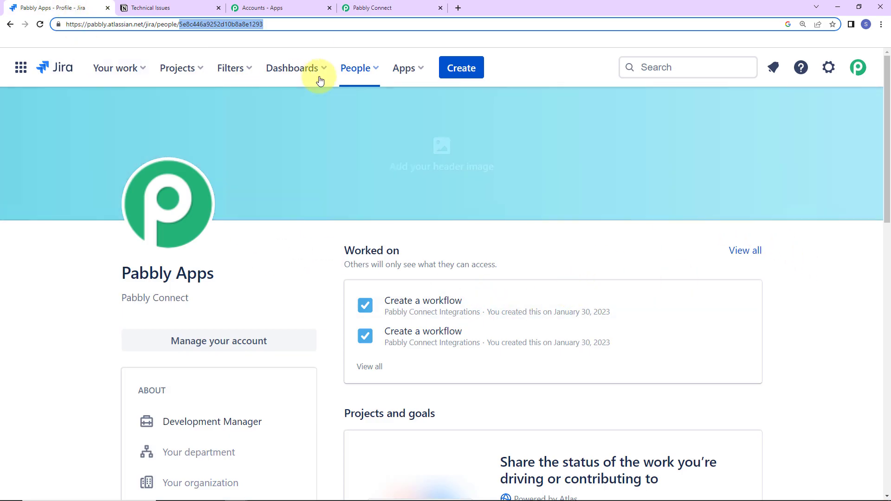
pyautogui.click(174, 67)
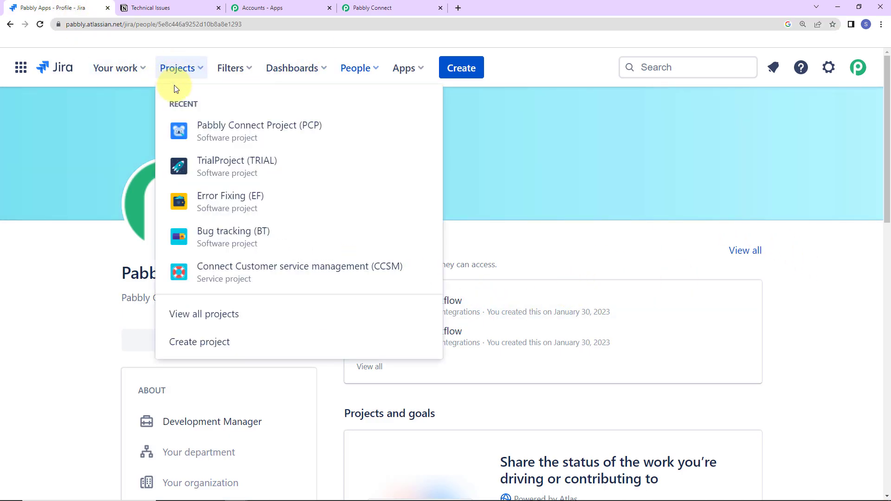
pyautogui.click(212, 128)
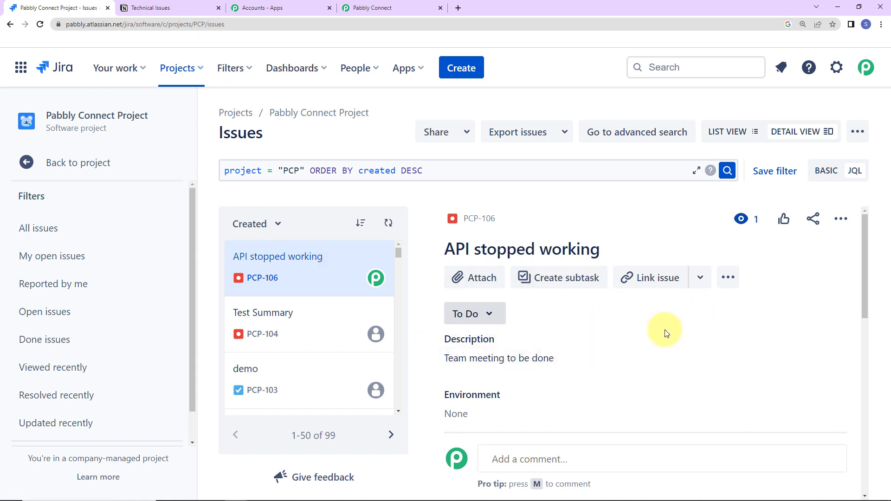
pyautogui.scroll(-5, 666, 332)
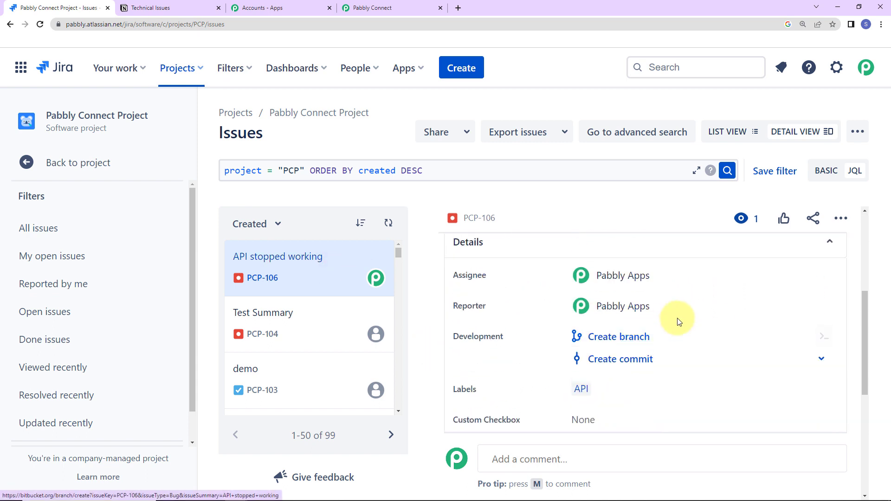
pyautogui.scroll(-2, 677, 318)
pyautogui.scroll(-3, 736, 334)
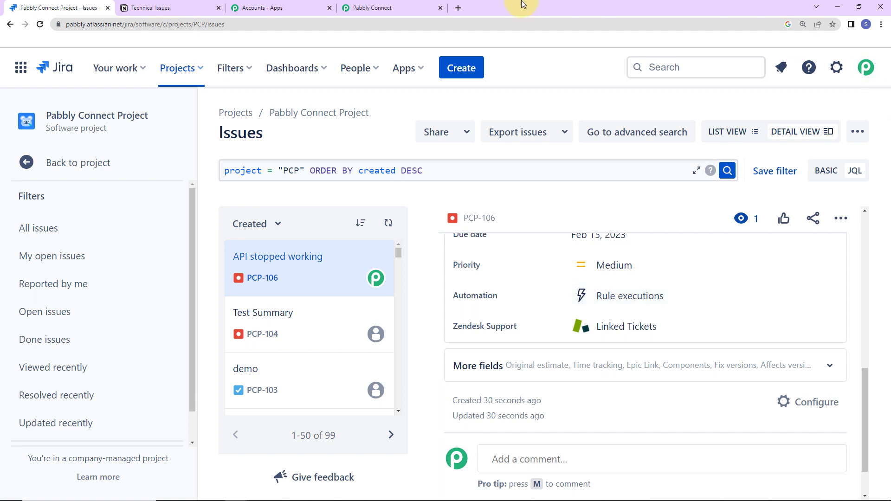
pyautogui.click(394, 9)
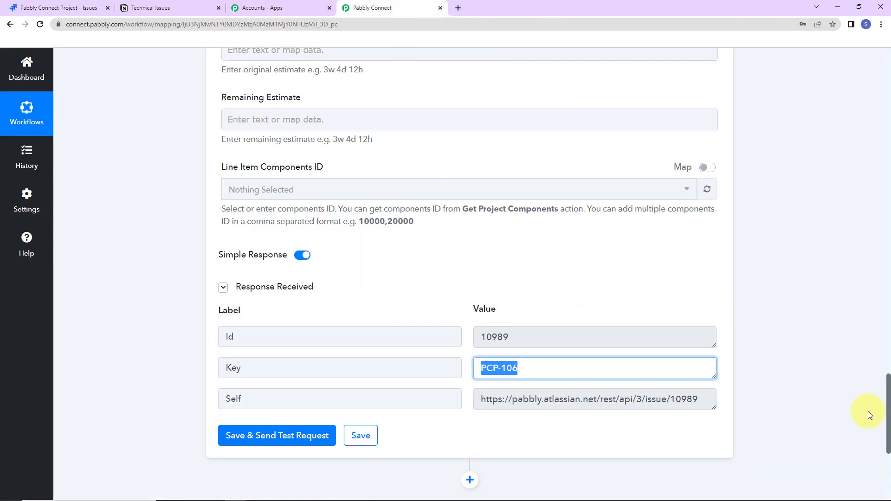
pyautogui.moveTo(887, 391); pyautogui.dragTo(876, 24)
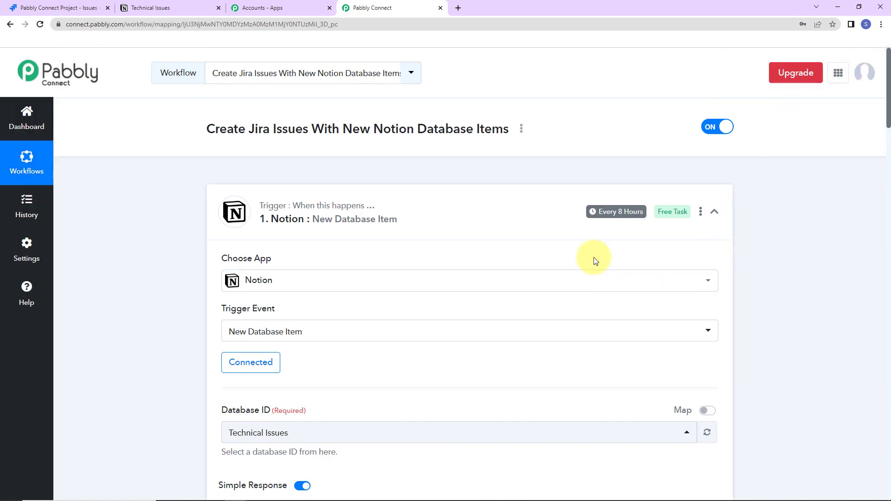
pyautogui.moveTo(591, 211)
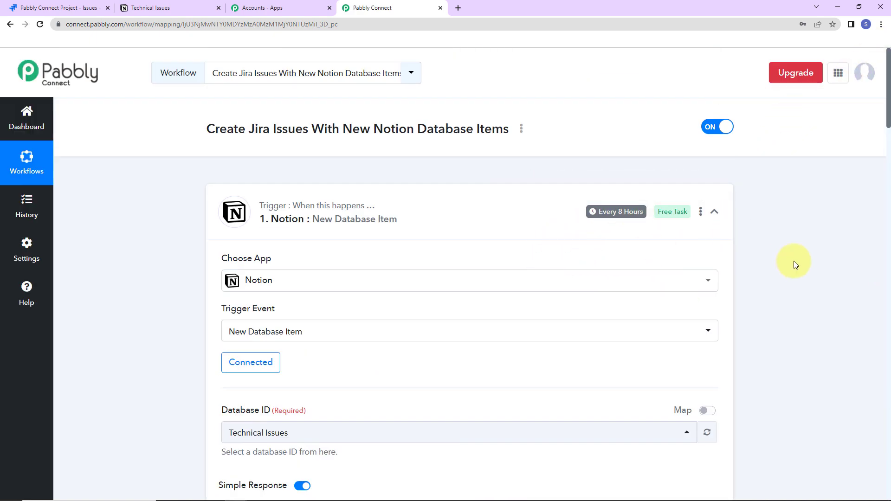